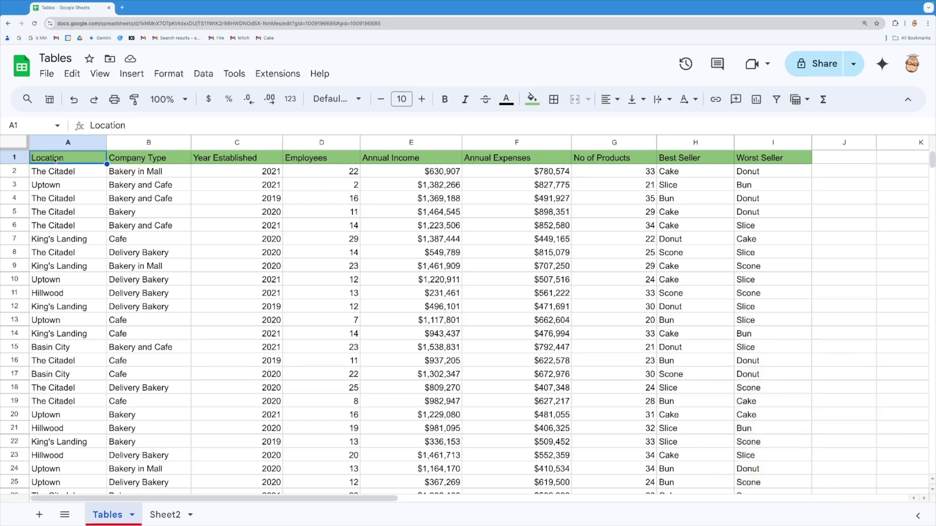
Convert the bakery data into a table and rename it from Table1 to Bakeries
click(162, 74)
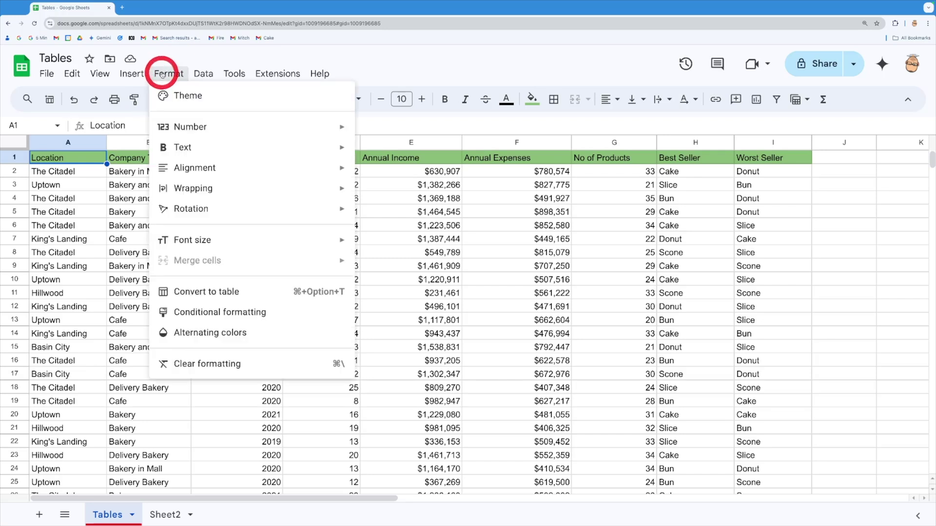
click(184, 294)
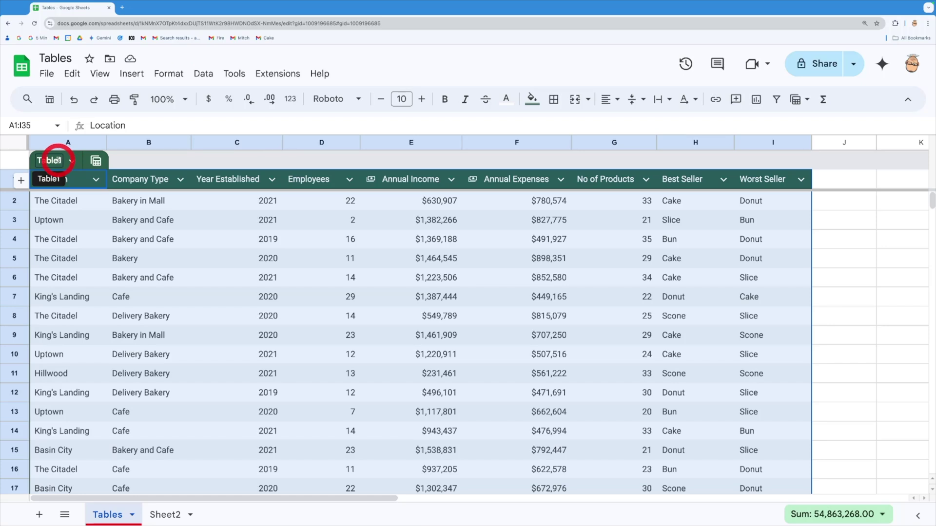
click(58, 160)
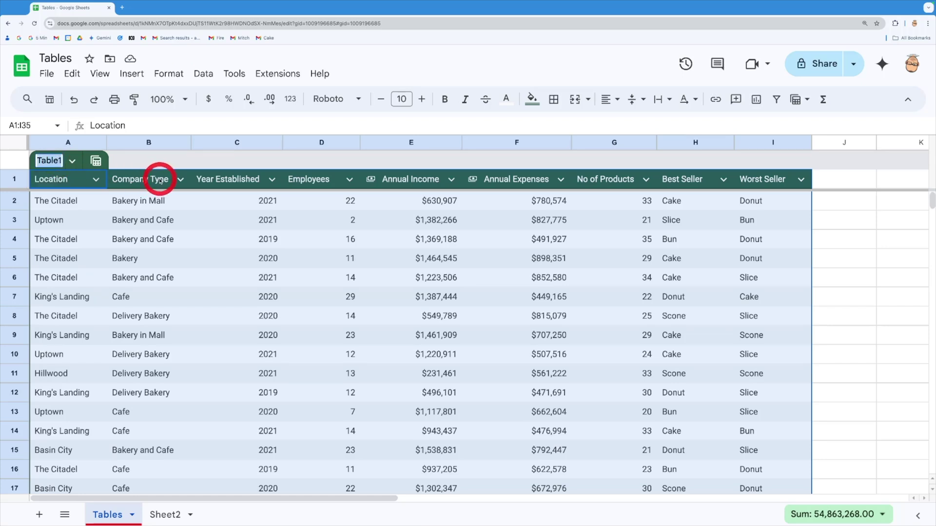
text(Bakerie)
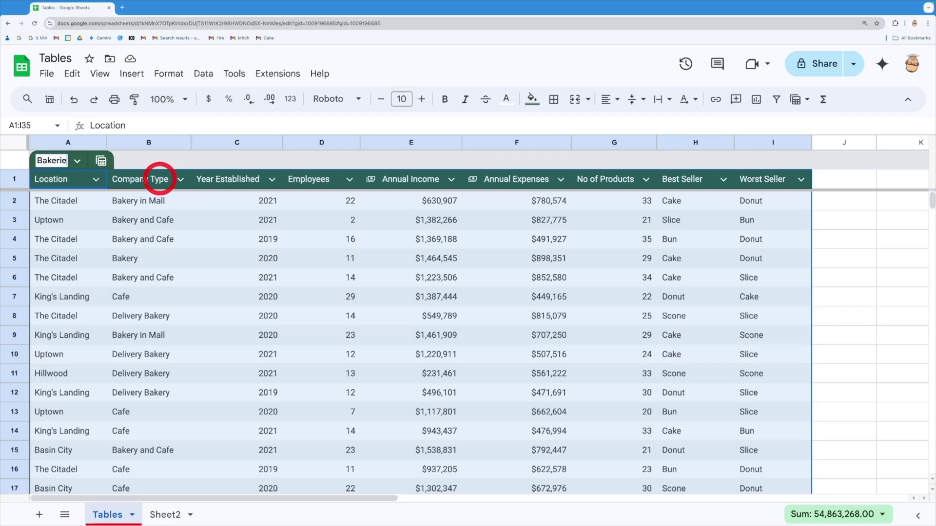
text(s)
click(170, 220)
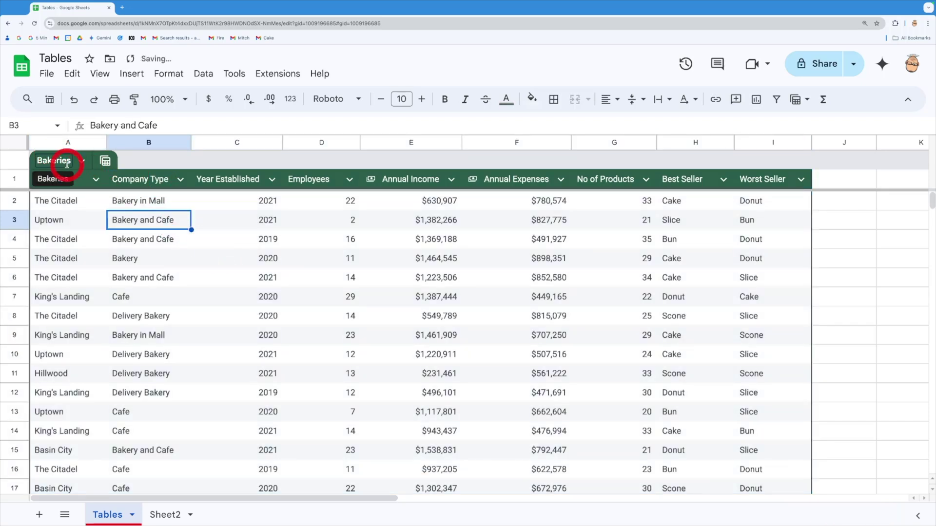
click(260, 432)
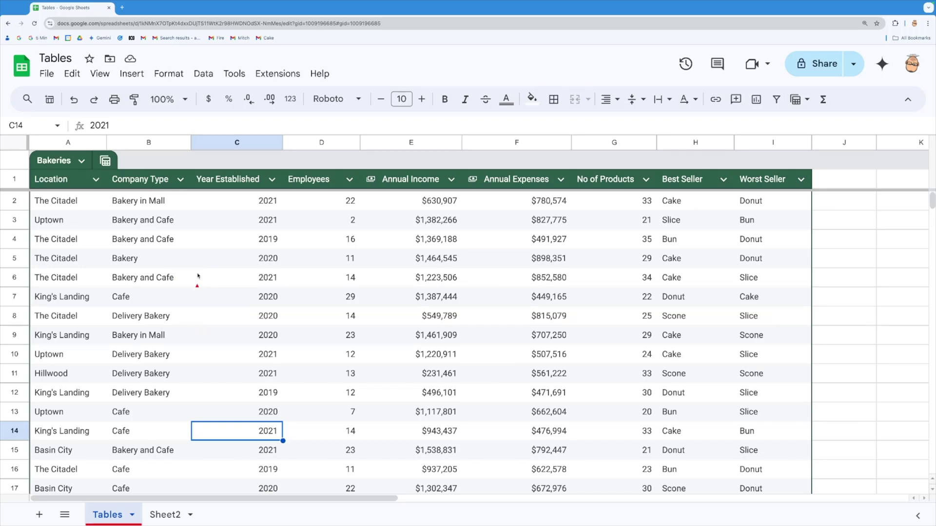
mouse_move(264, 296)
mouse_down()
mouse_move(374, 192)
mouse_move(370, 185)
mouse_move(396, 182)
mouse_move(417, 205)
mouse_move(439, 186)
mouse_up()
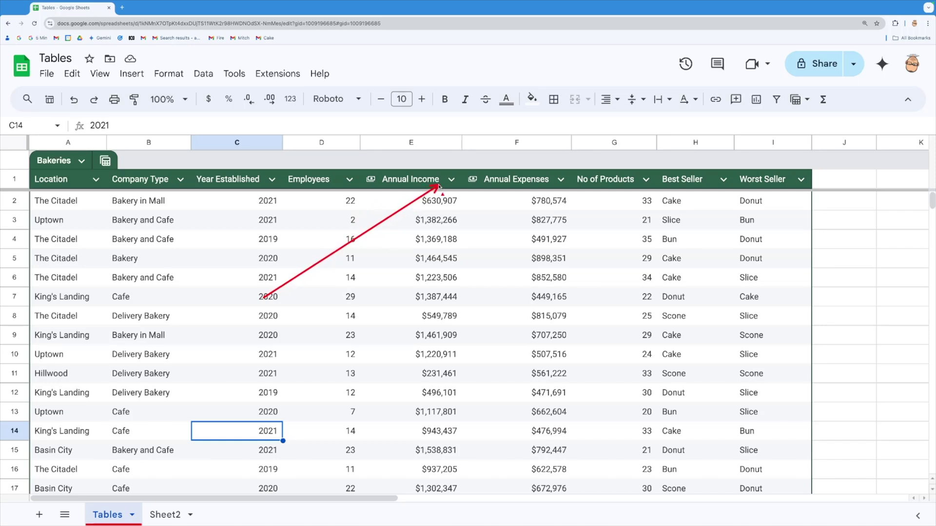
drag(440, 186, 440, 186)
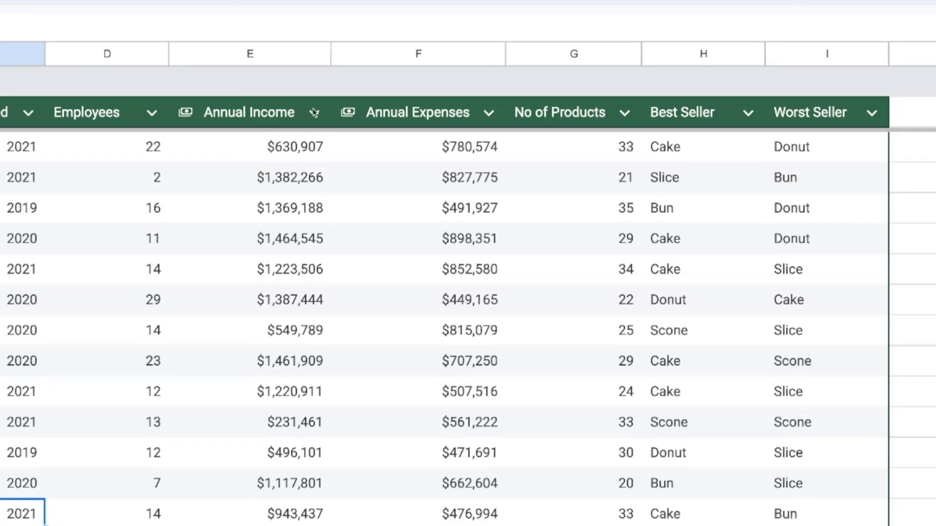
click(315, 113)
click(394, 154)
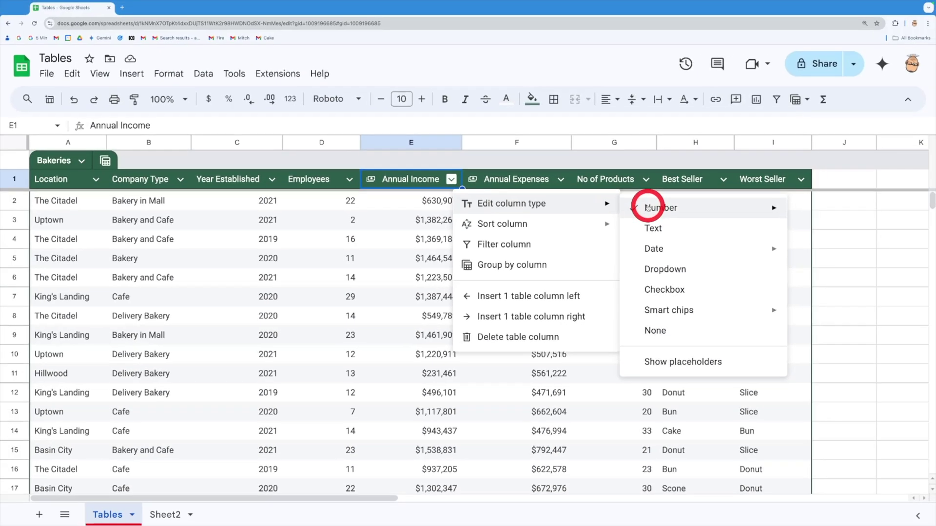
mouse_move(680, 160)
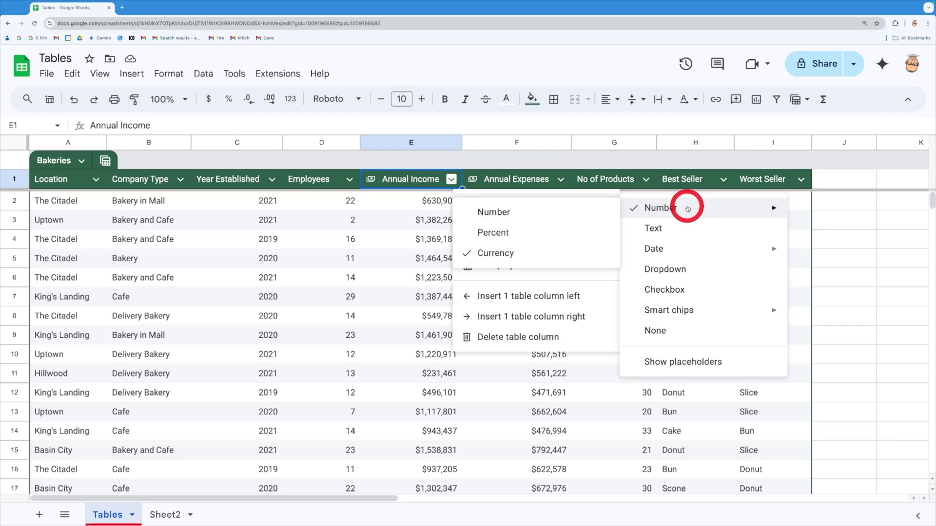
mouse_move(689, 253)
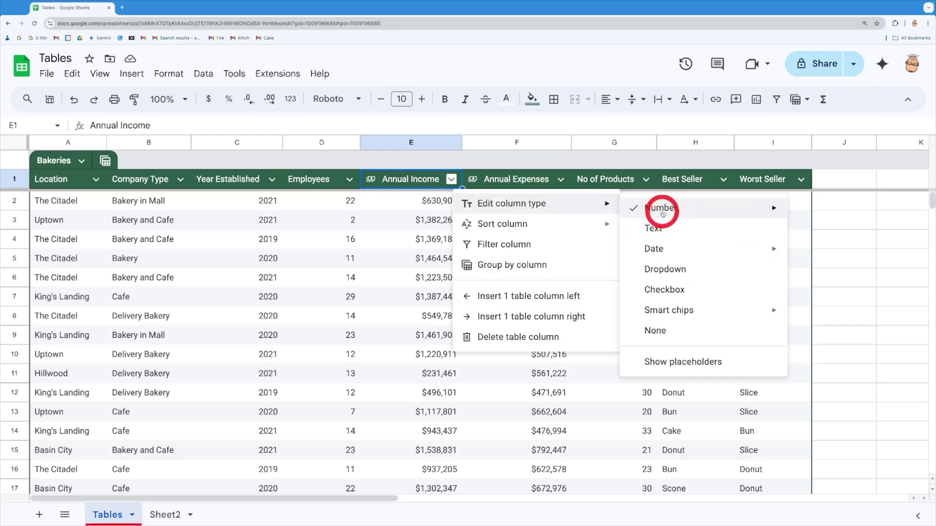
mouse_move(660, 208)
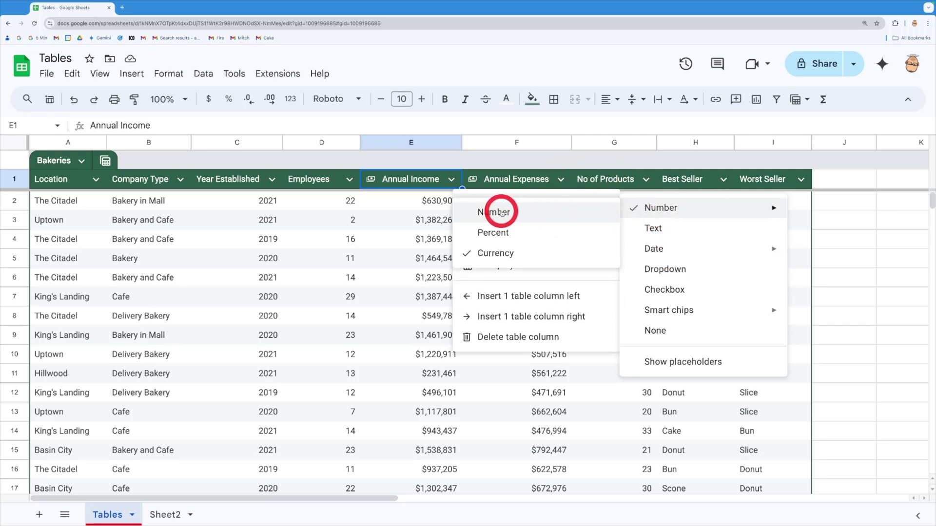
click(375, 219)
click(452, 179)
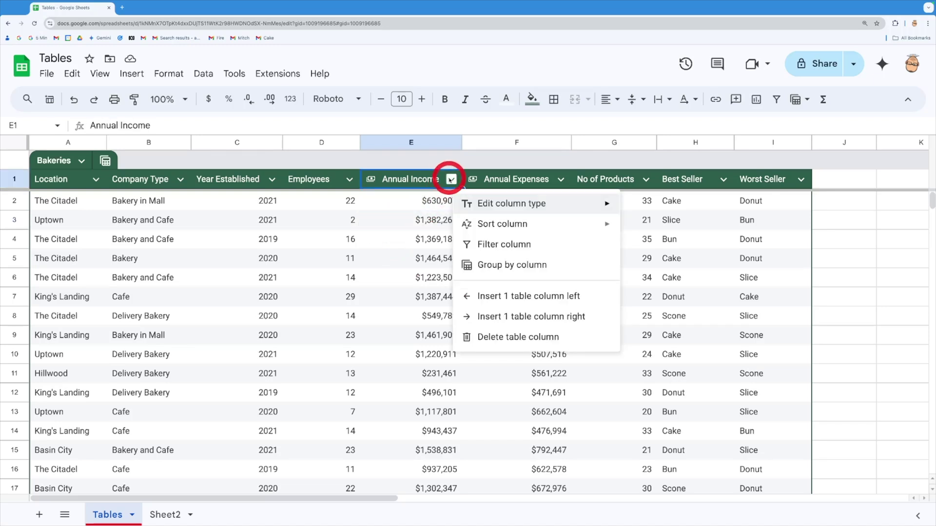
mouse_move(475, 223)
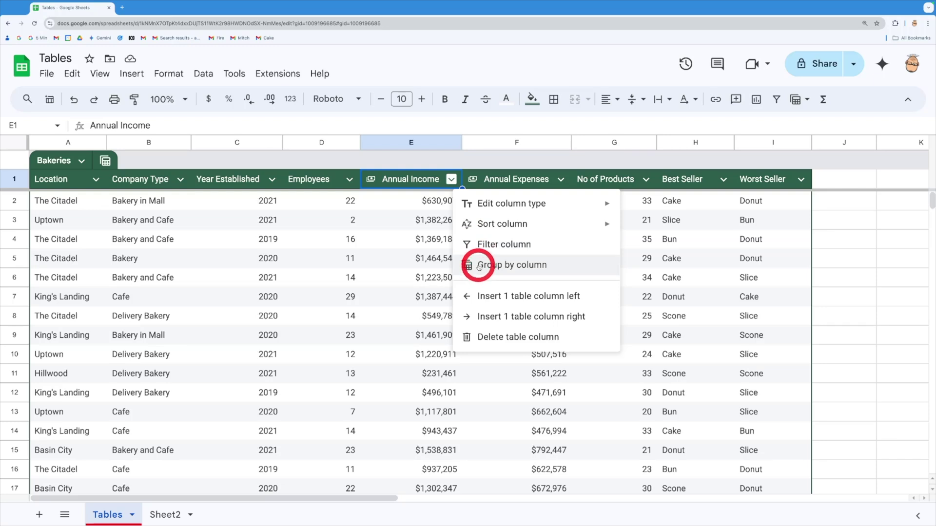
click(832, 264)
Enter =SUM(Bakeries[Annual Income]) in K3 to get $34,126,951, then add a new blank sheet
scroll(832, 266, right, 1)
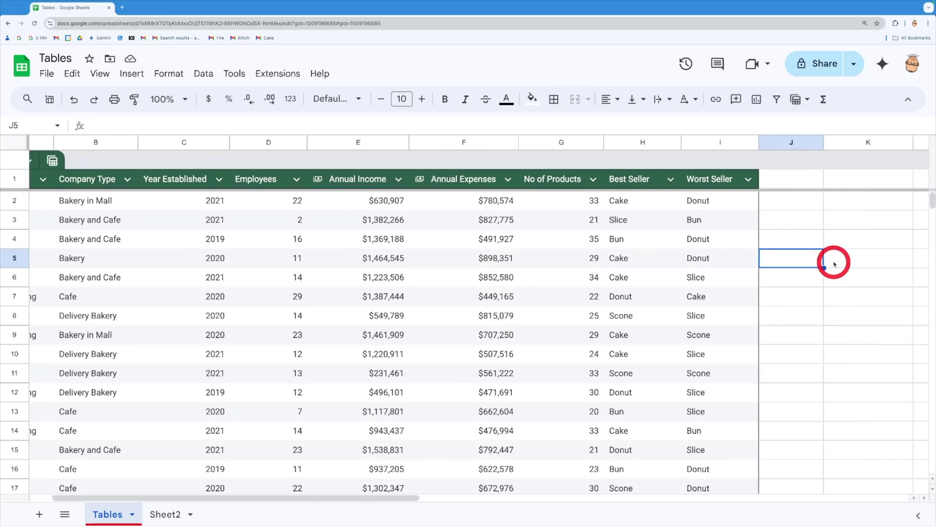
scroll(834, 264, right, 3)
click(761, 228)
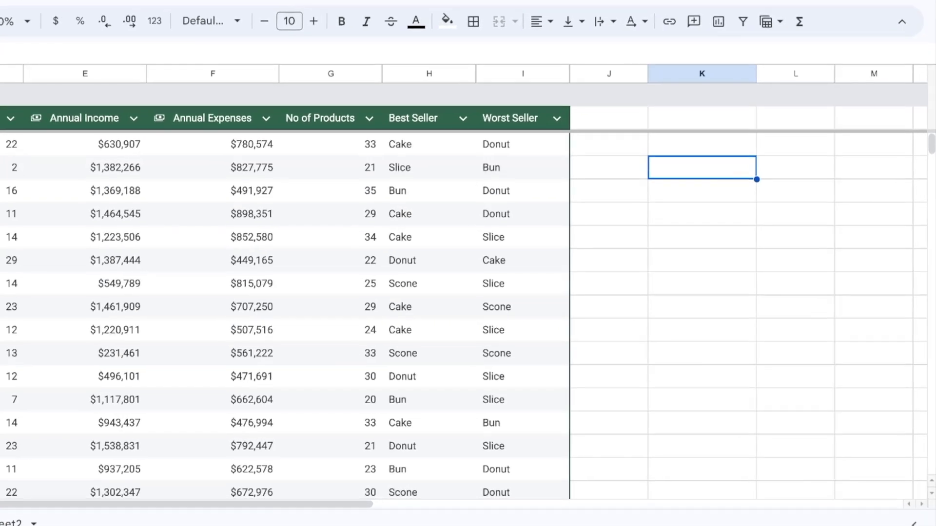
text(=s)
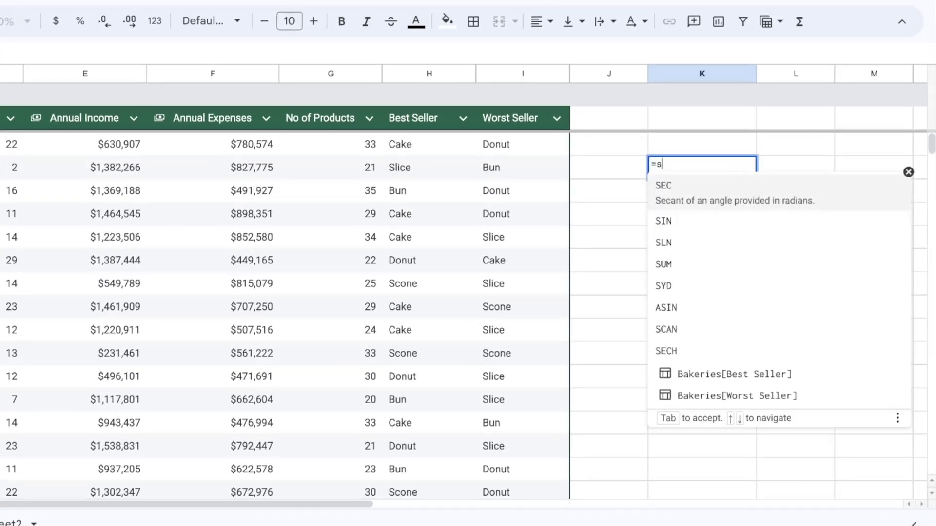
text(um()
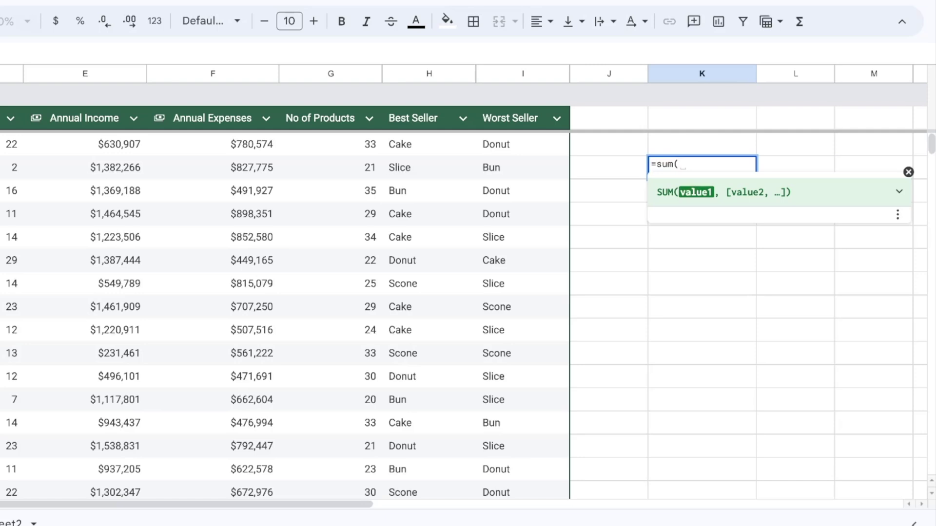
text(ann)
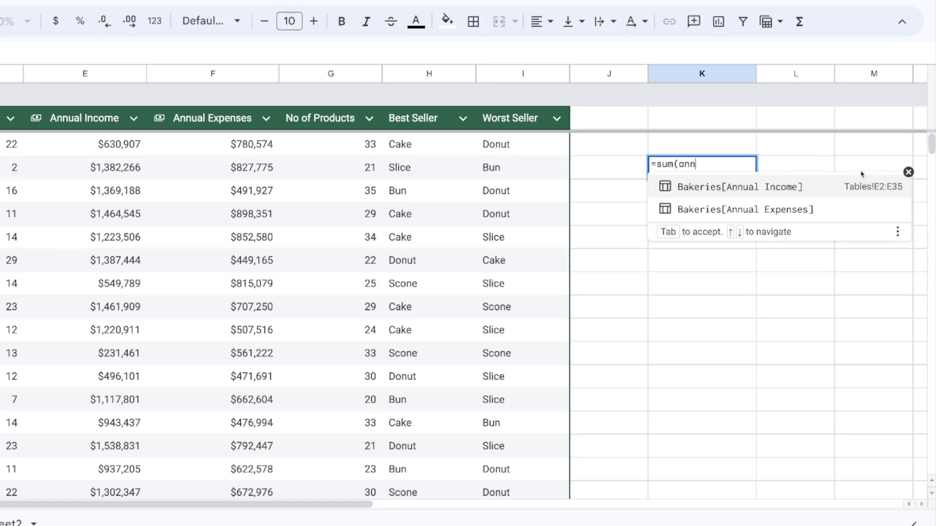
click(693, 190)
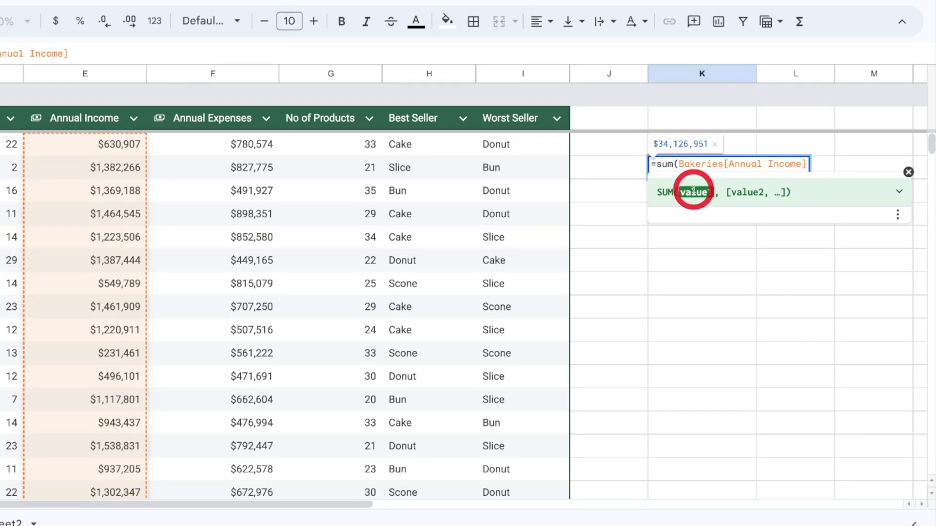
text())
key(Return)
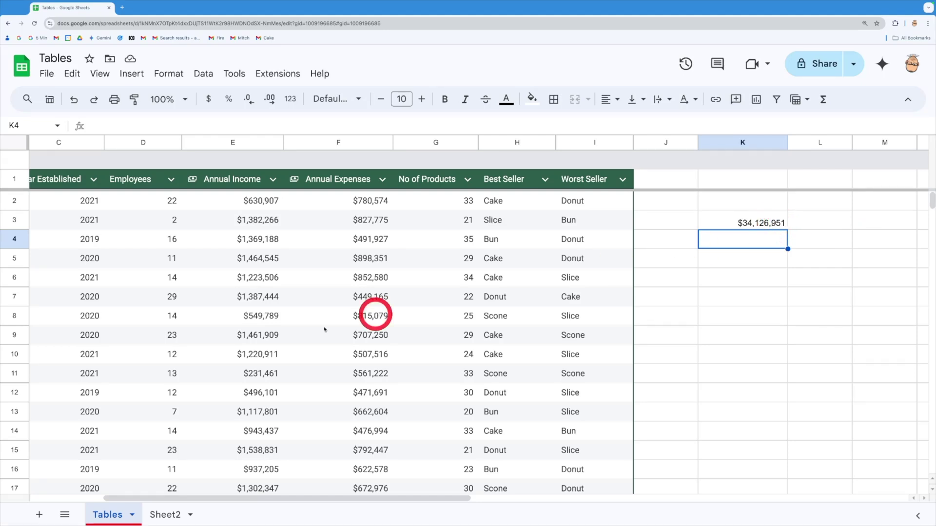
click(47, 514)
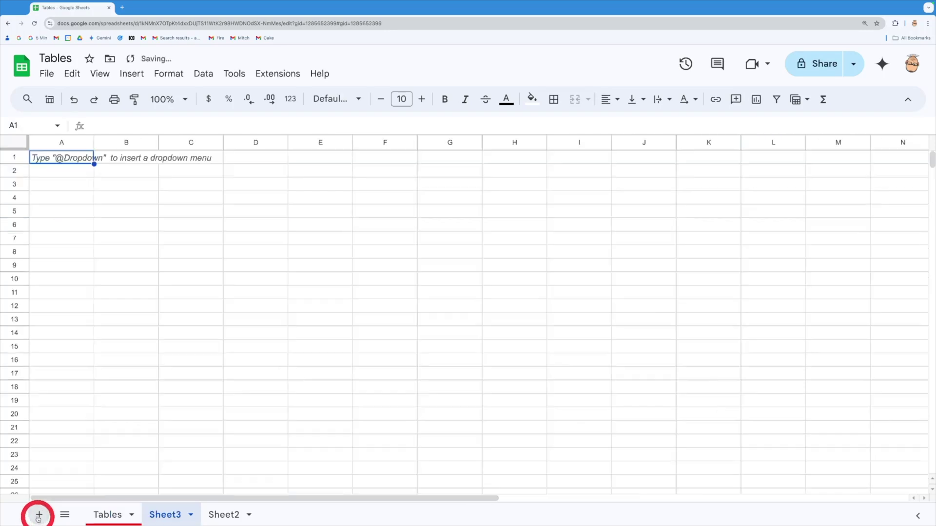
Put =AVERAGE(Bakeries[Annual Income]) in Sheet3's A3, giving $1,003,734, and go back to Tables
click(67, 185)
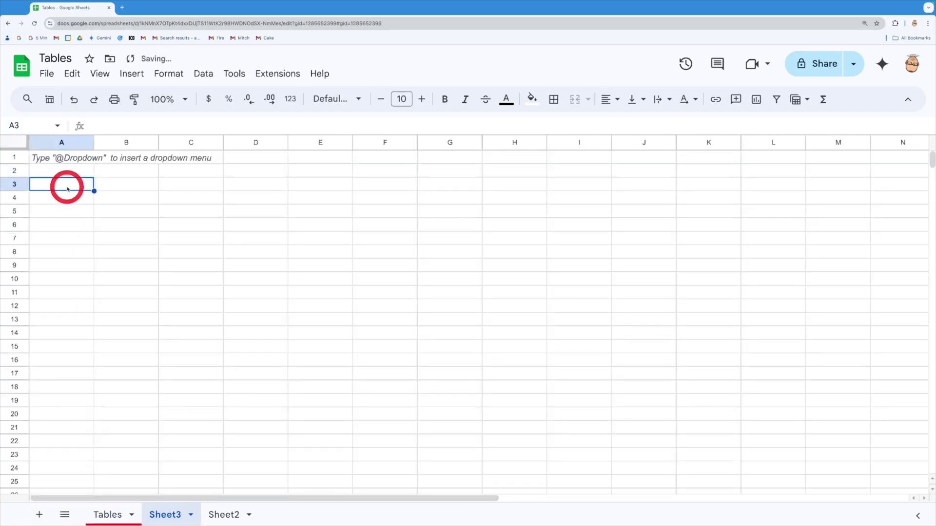
text(=ave)
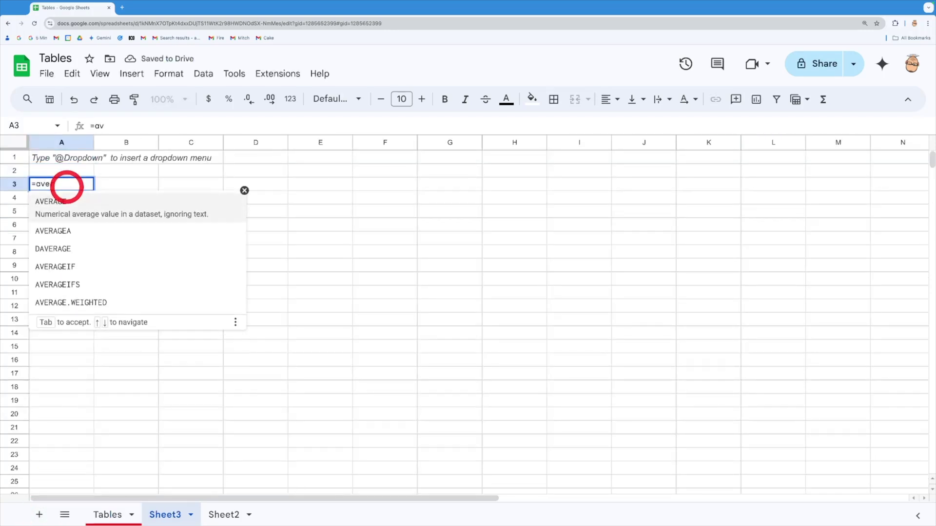
text(rahe)
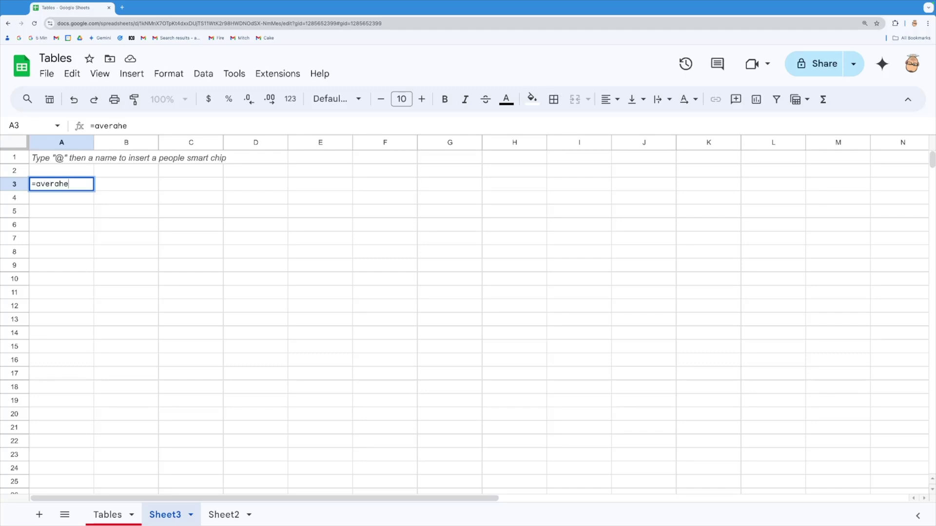
key(BackSpace)
key(BackSpace)
text(ge()
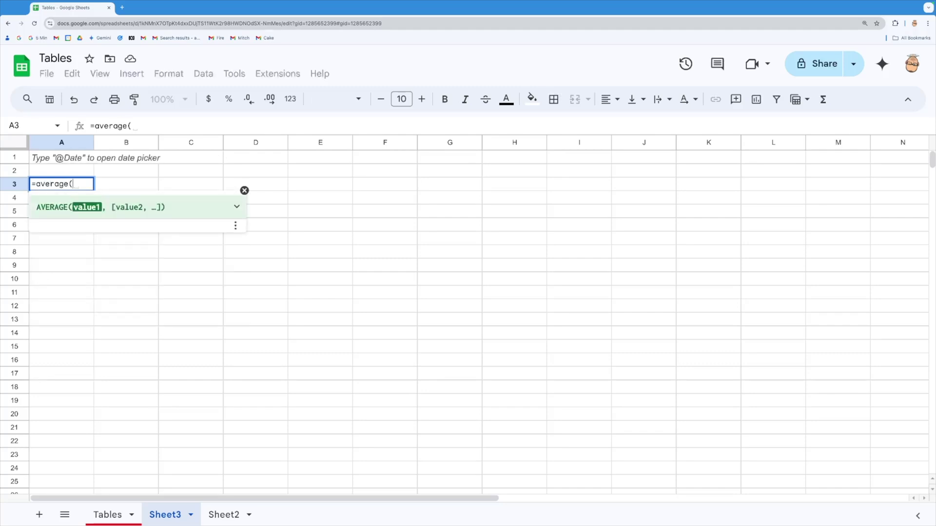
text(Ba)
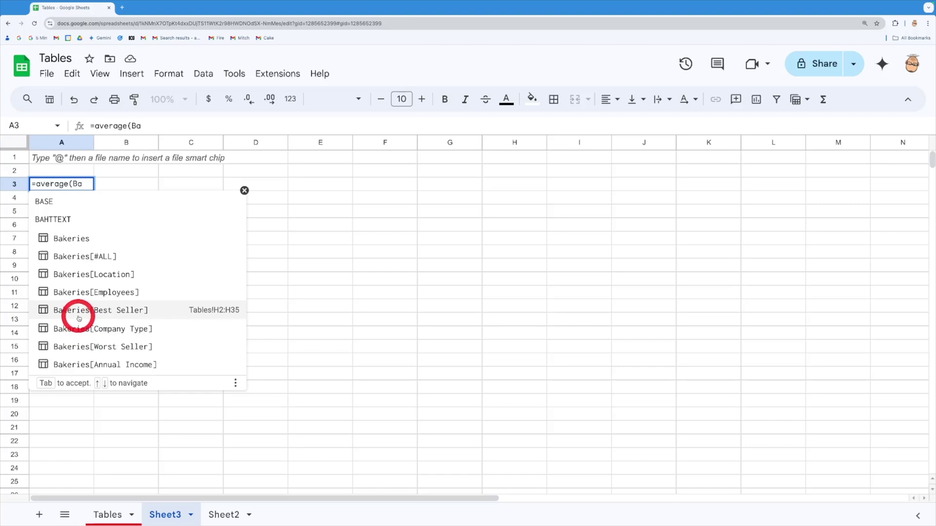
click(68, 366)
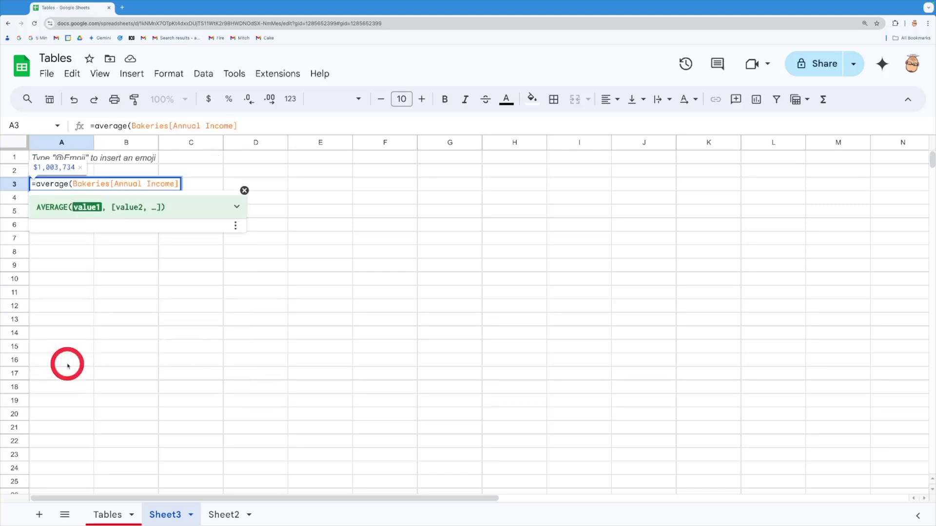
text())
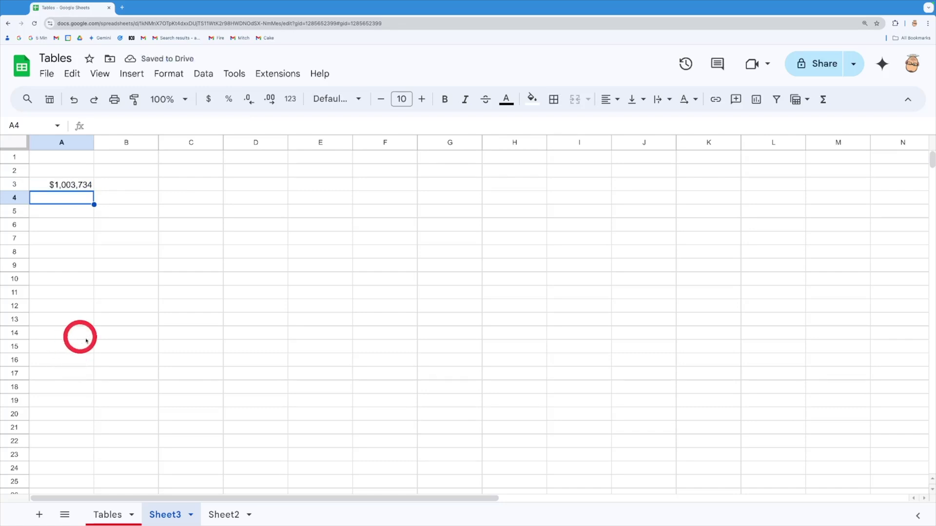
click(76, 185)
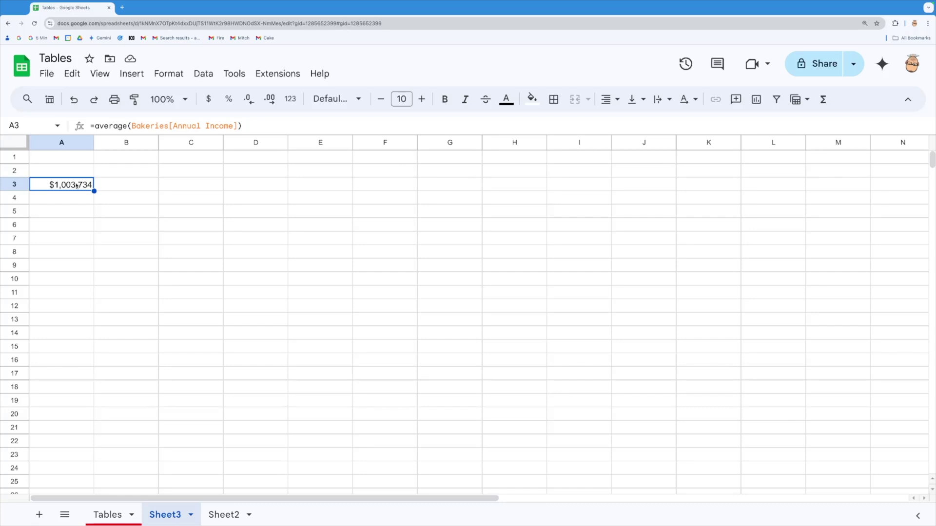
click(108, 513)
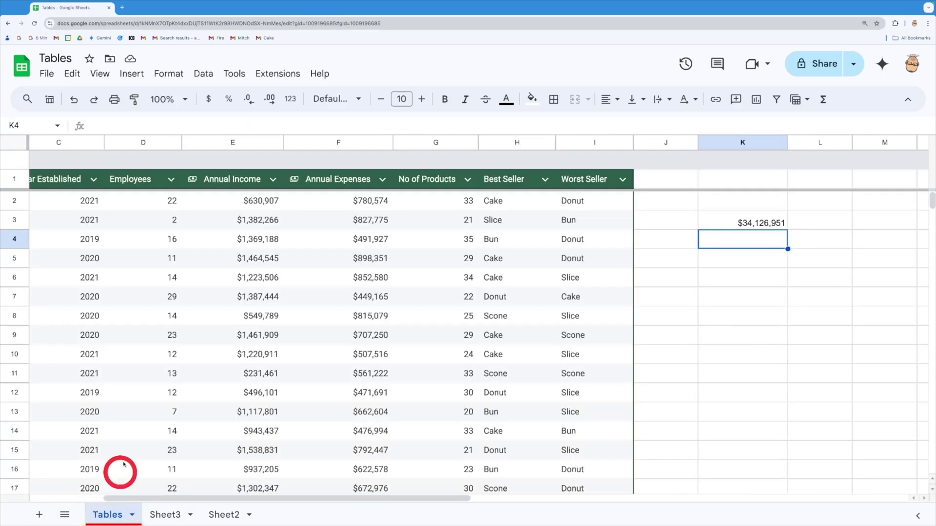
click(674, 204)
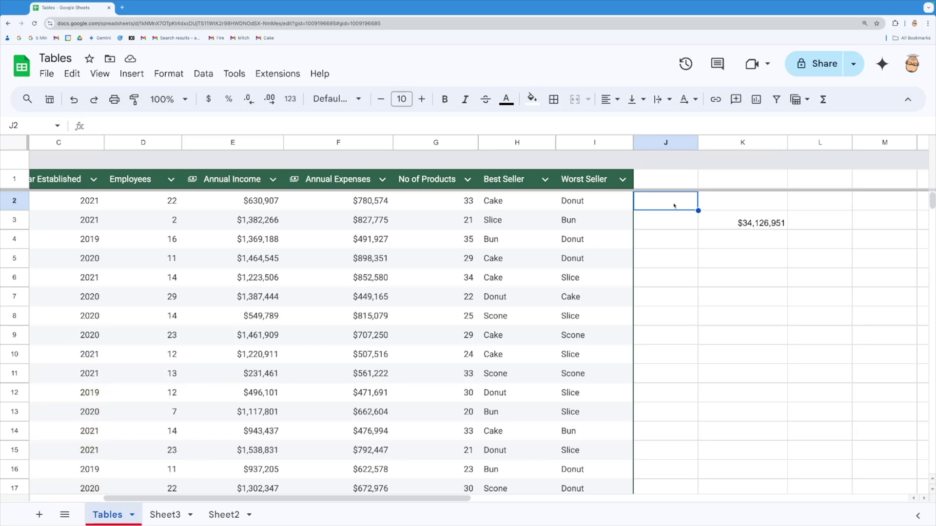
text(=)
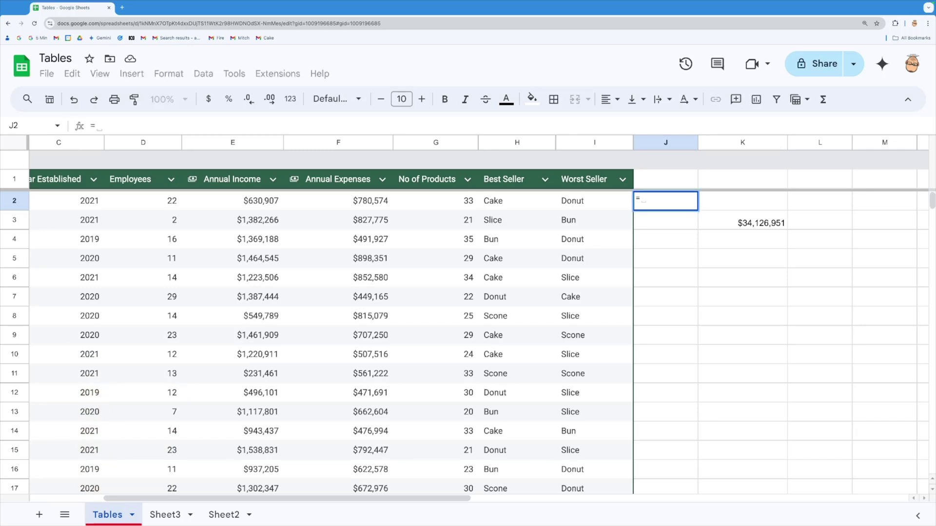
text(bak)
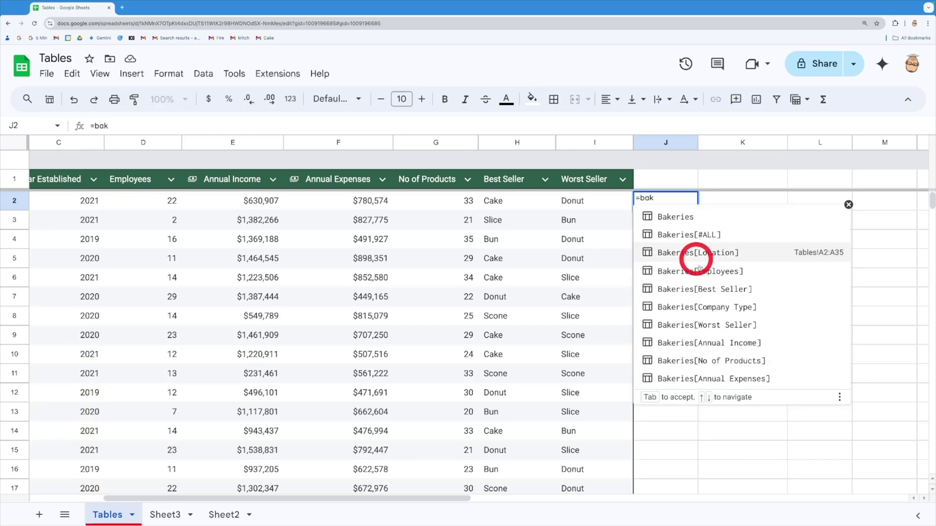
Enter =Bakeries[Annual Income]-Bakeries[Annual Expenses] in J2, giving -$149,667
click(699, 342)
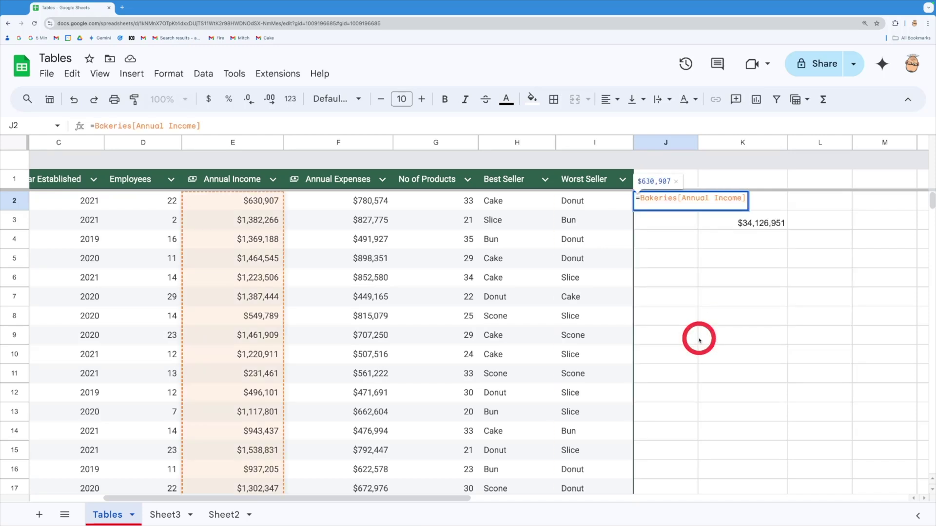
text(-)
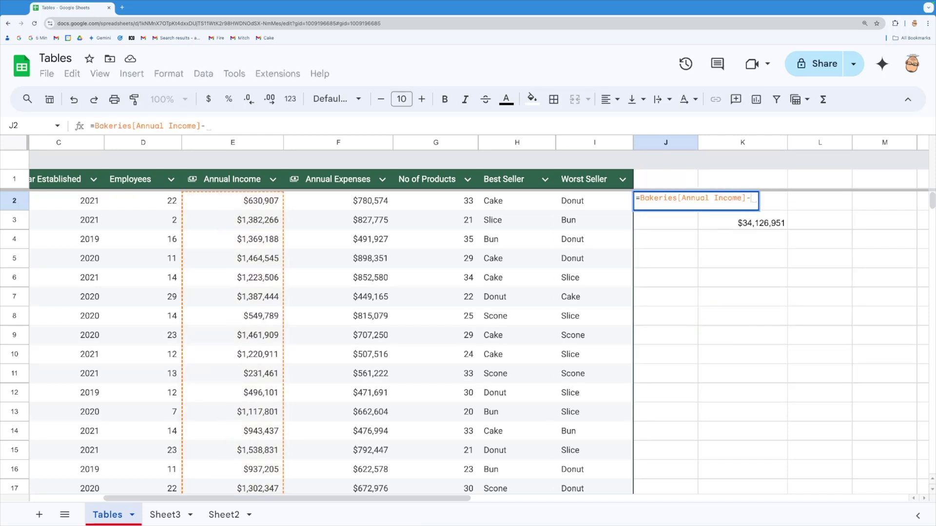
text(bak)
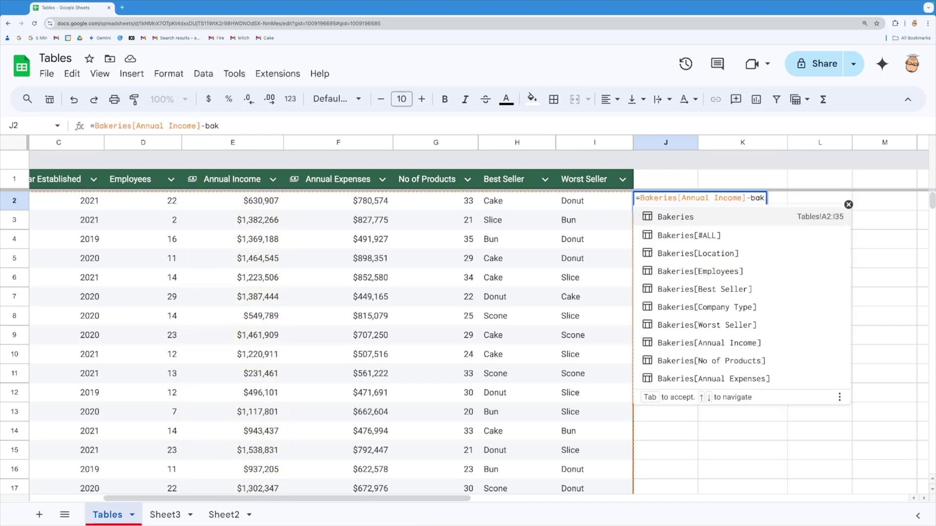
click(694, 379)
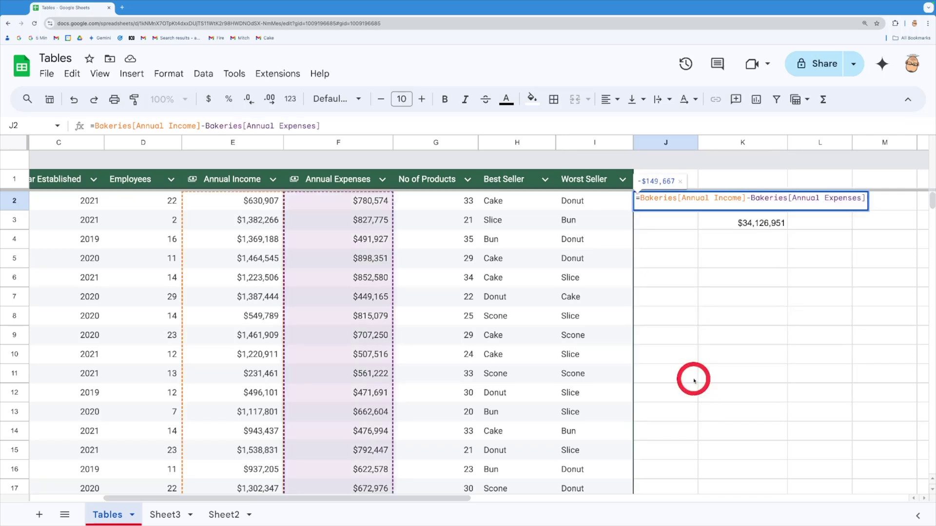
key(Return)
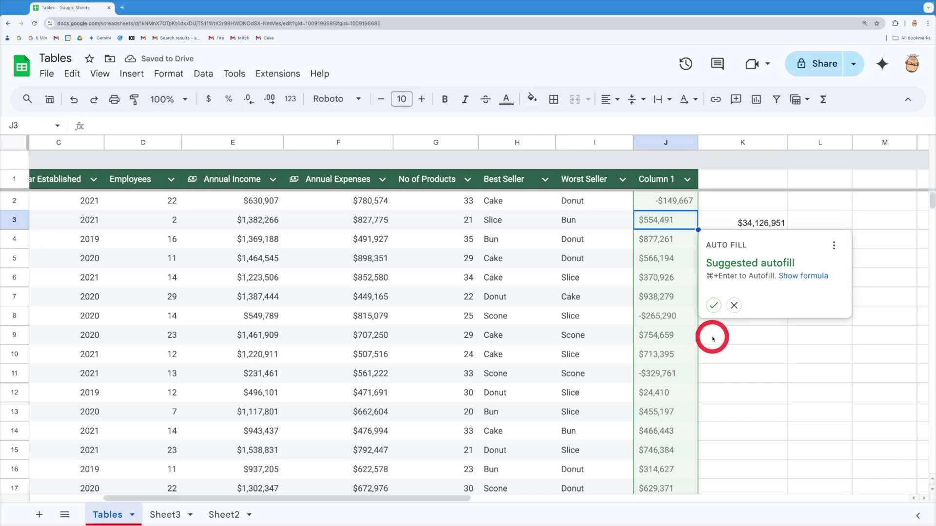
Fill the J2 formula down the new column and rename its header to Profit/Loss
click(713, 305)
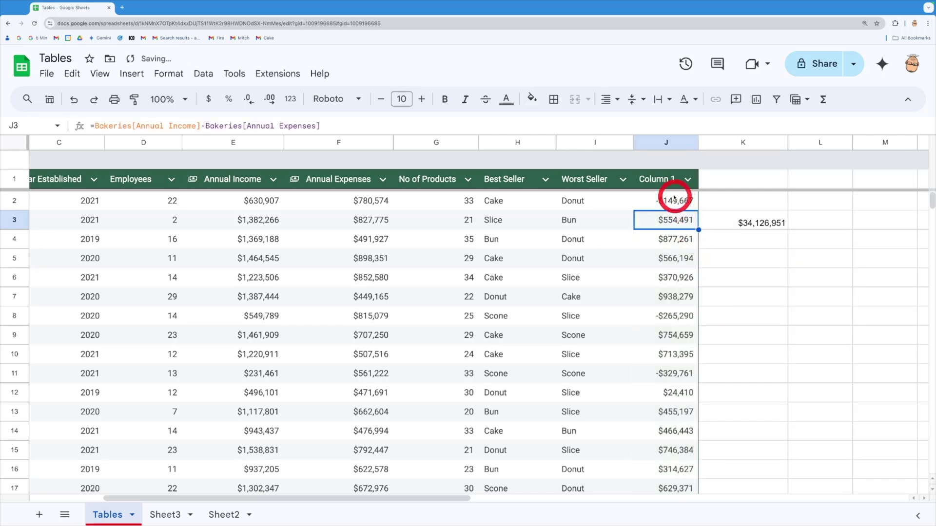
click(658, 181)
double_click(658, 176)
triple_click(658, 176)
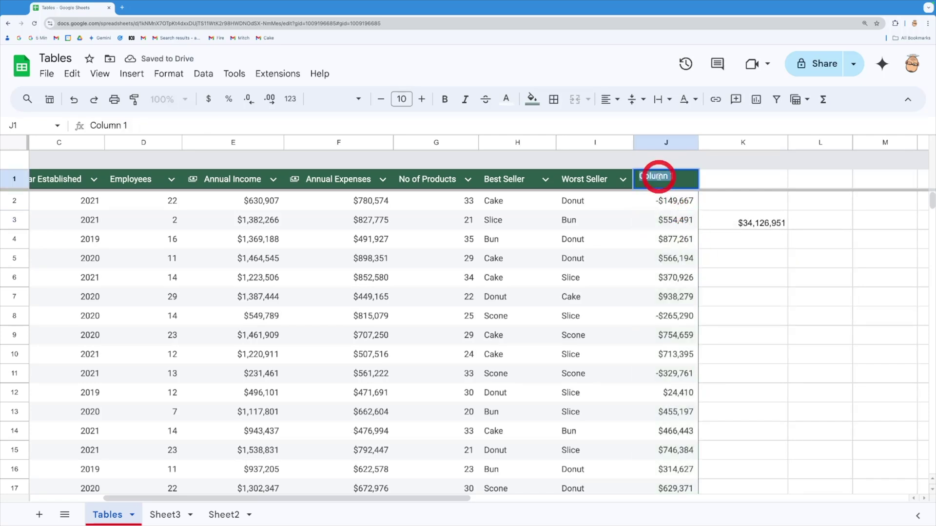
text(Profit)
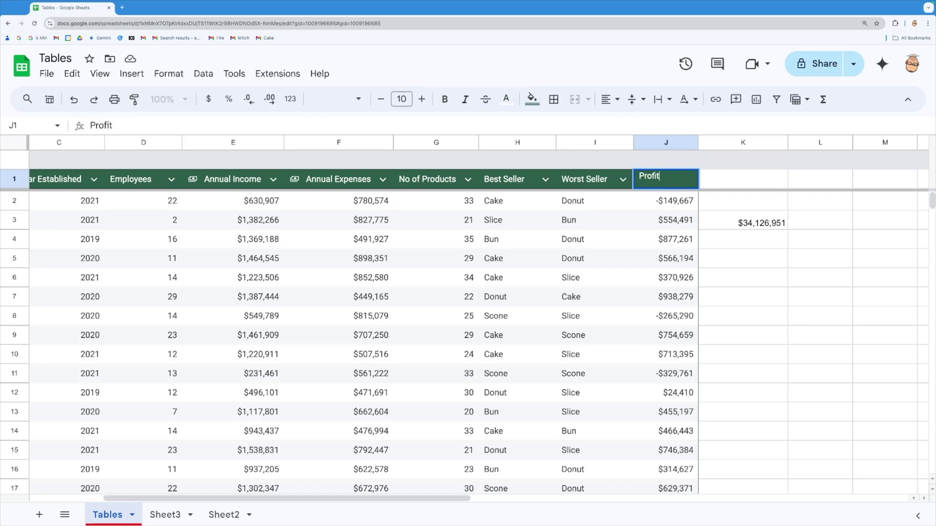
text(/Loss)
click(730, 204)
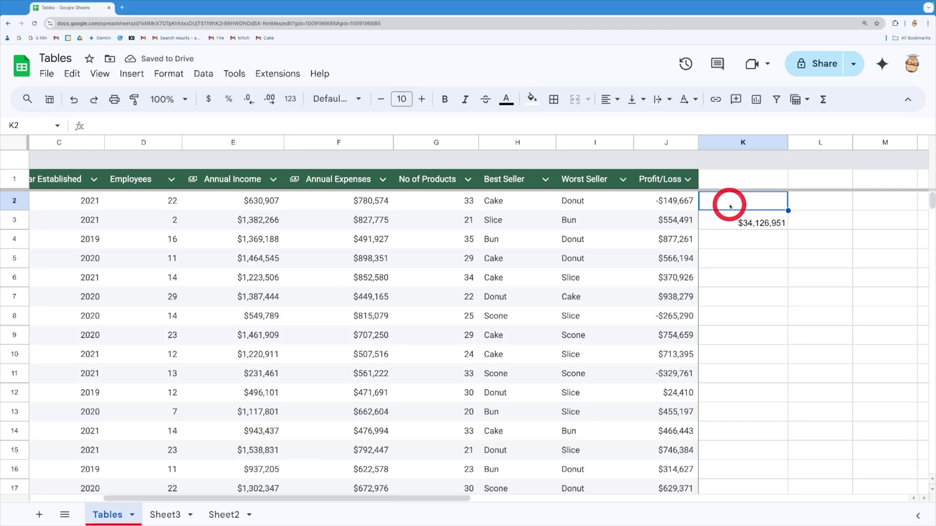
click(679, 202)
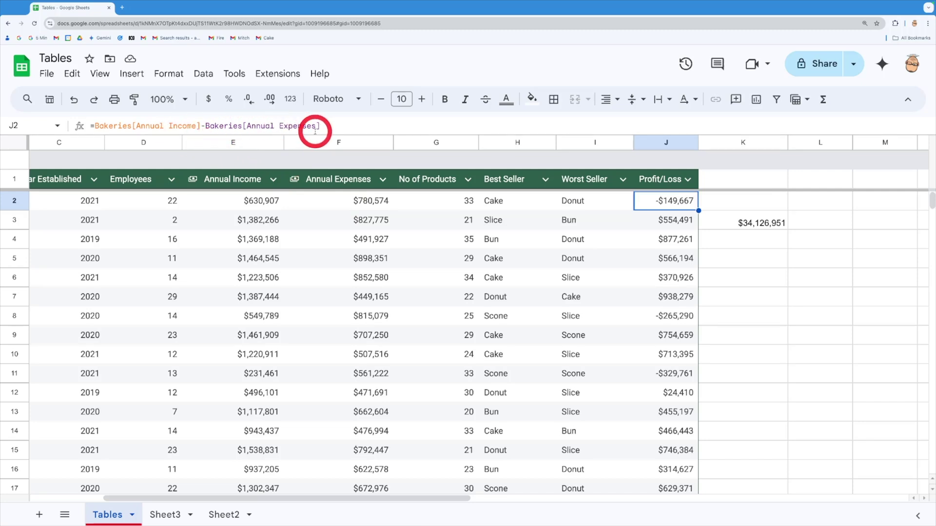
click(679, 222)
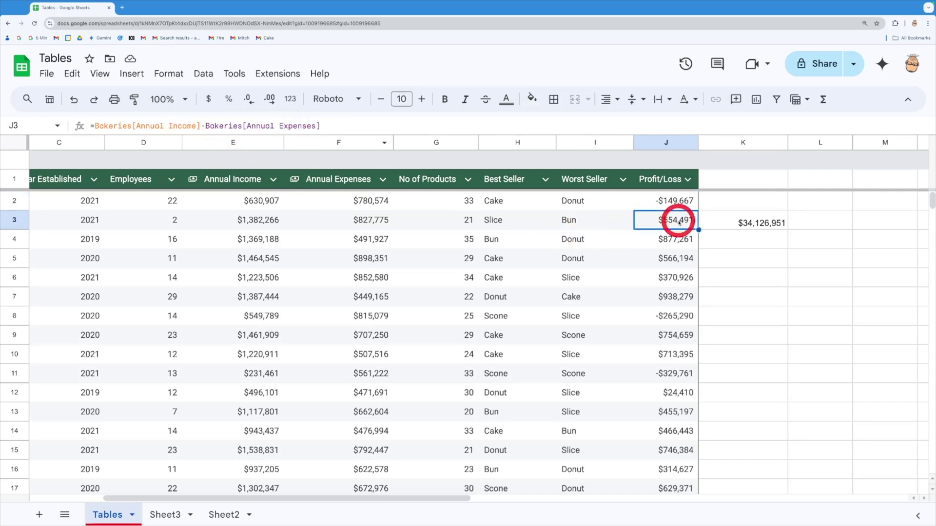
click(673, 244)
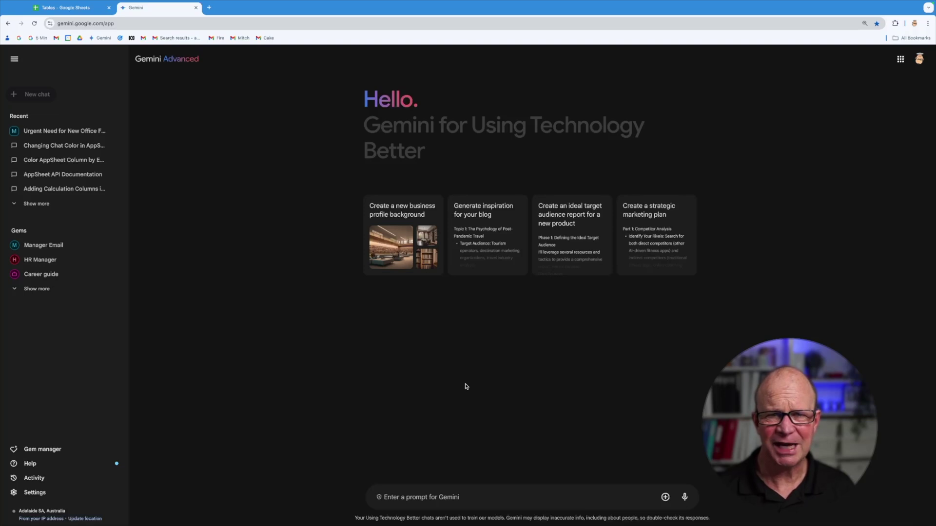
Go to Gemini's start page and show the options for attaching content to a prompt
click(469, 383)
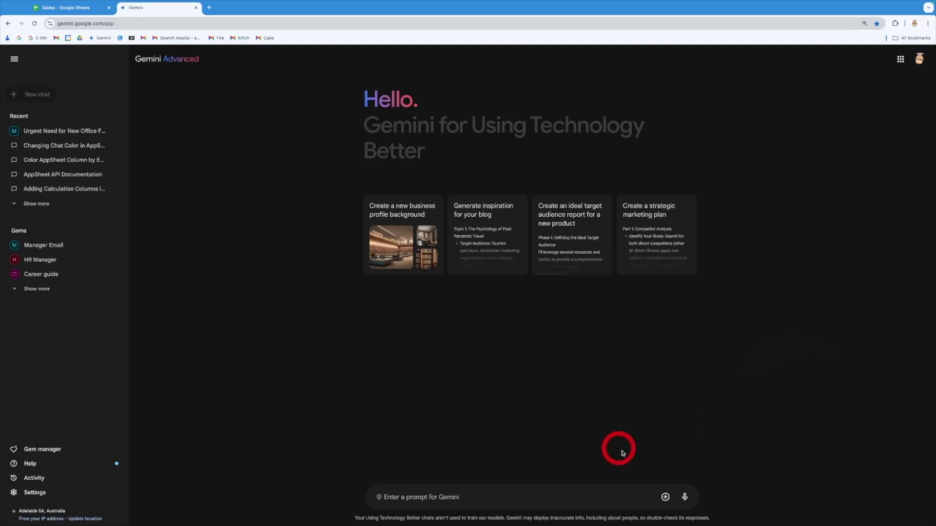
click(666, 497)
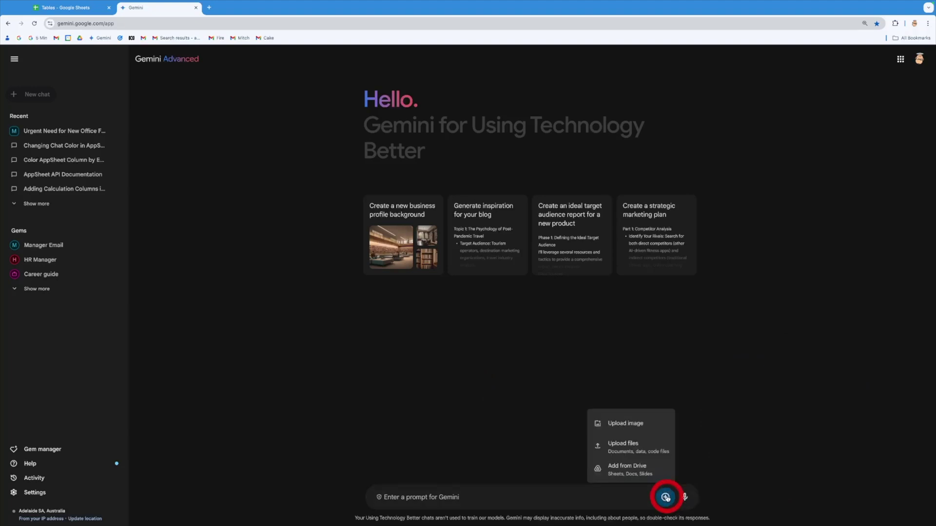
Upload the photo IMG_0815.jpg and ask Gemini 'What is in this image?'
click(622, 423)
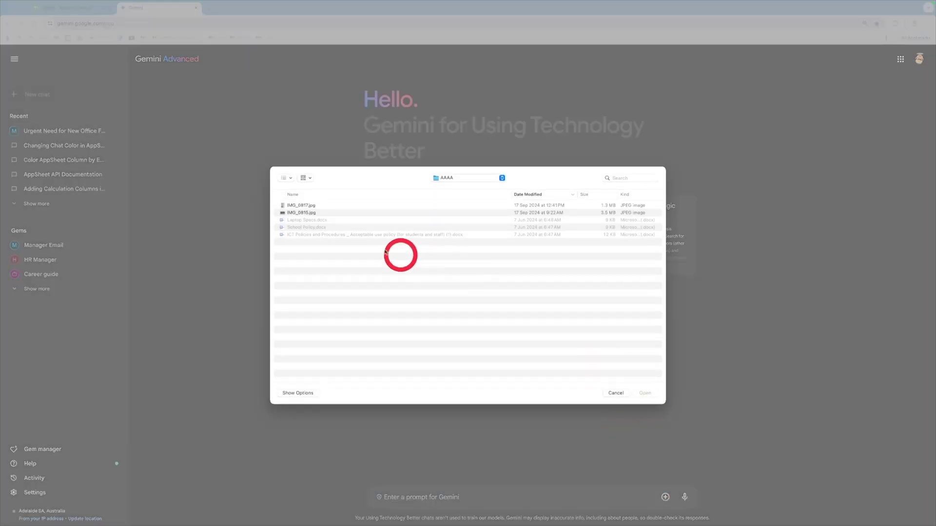
click(318, 213)
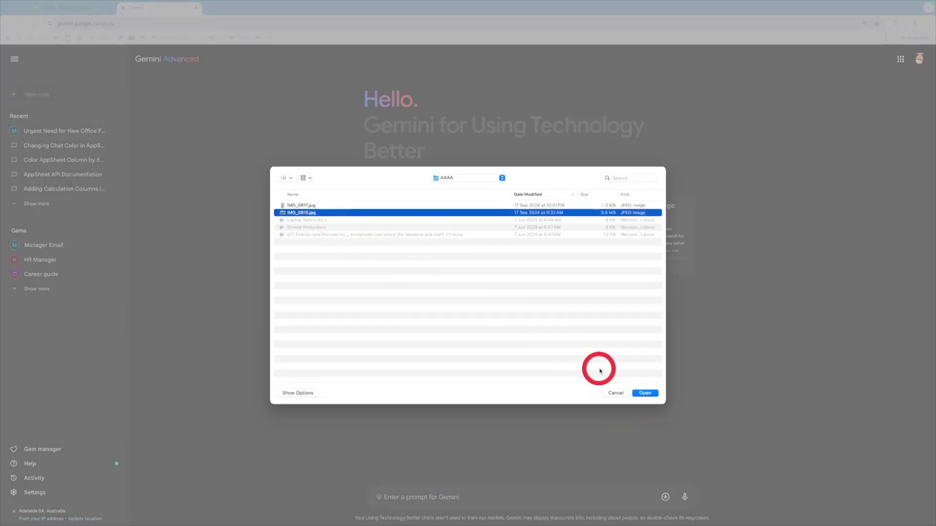
click(645, 393)
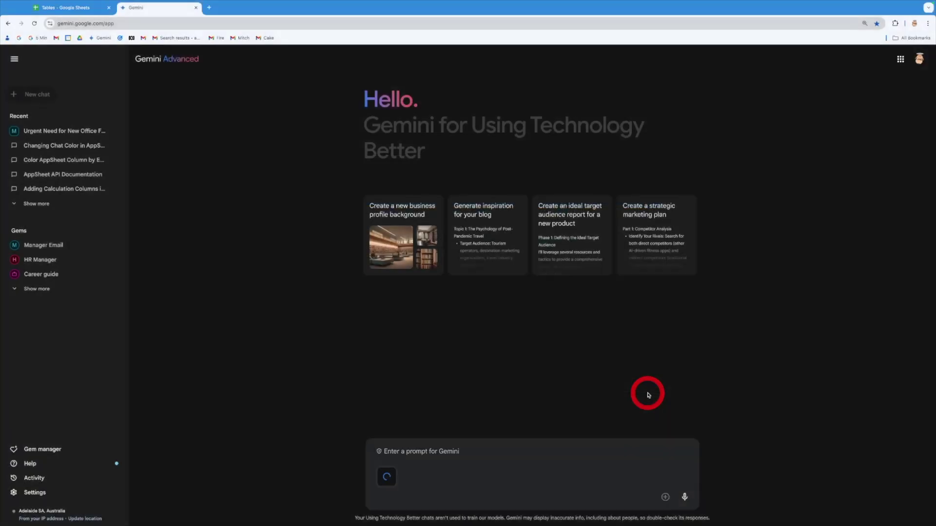
text(What)
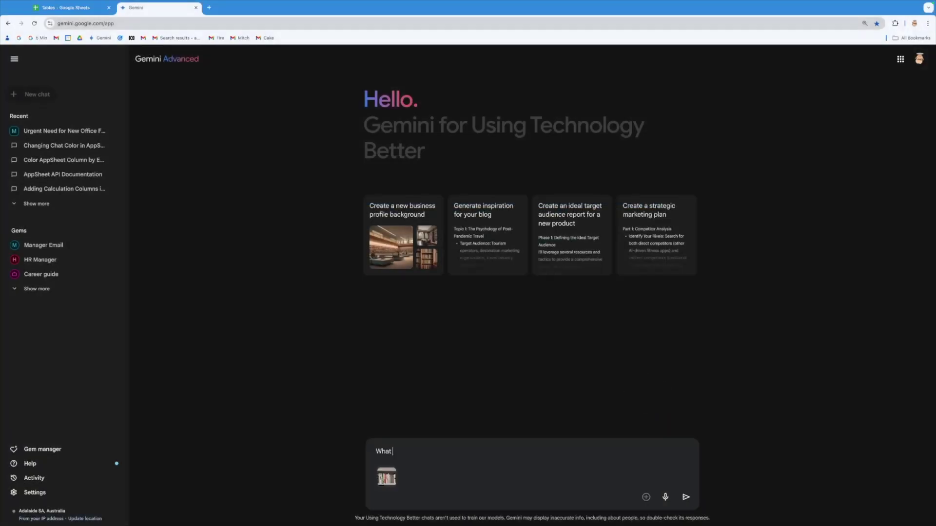
text( is in this image?)
key(Return)
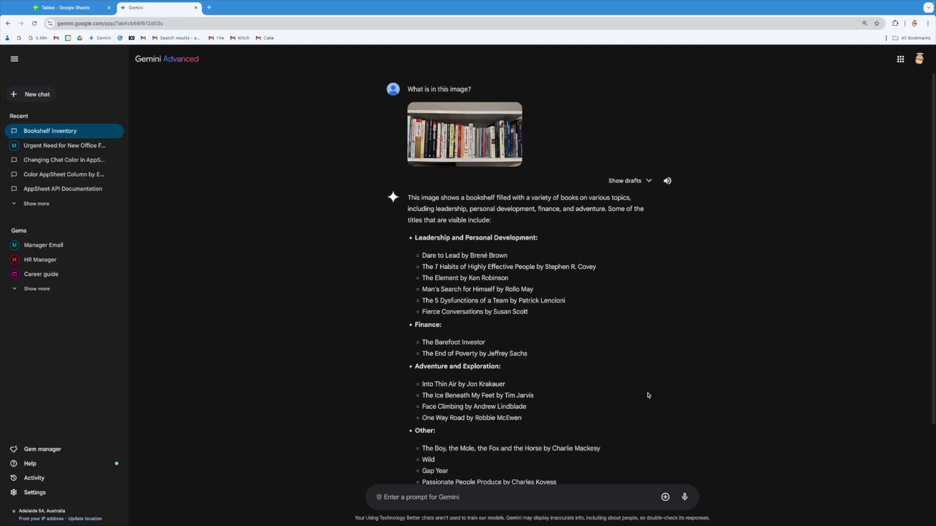
Ask Gemini the follow-up 'What is fierce conversations about?'
scroll(640, 361, down, 1)
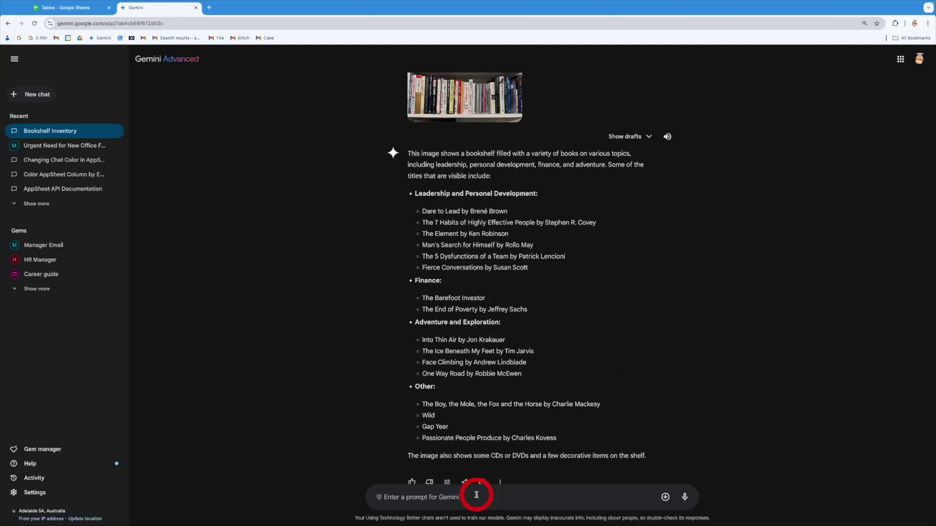
text(What)
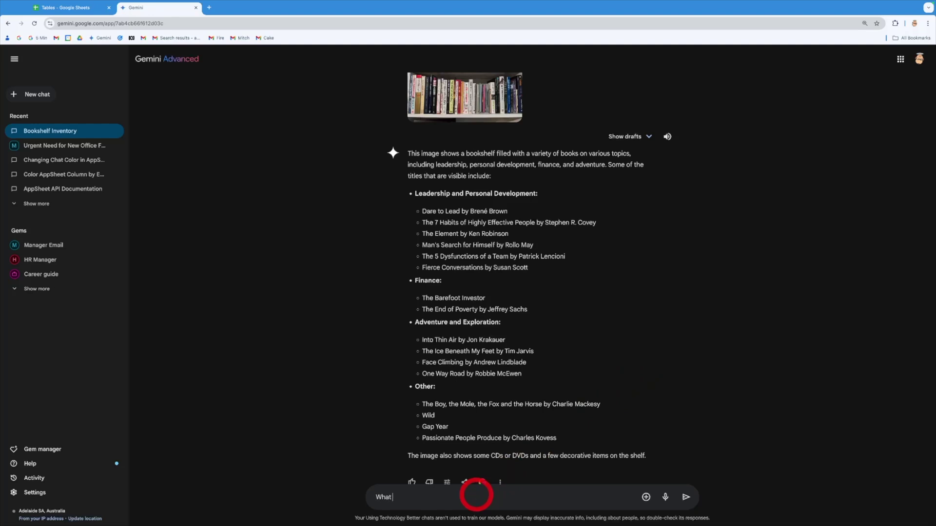
text( is fierce conversations about?)
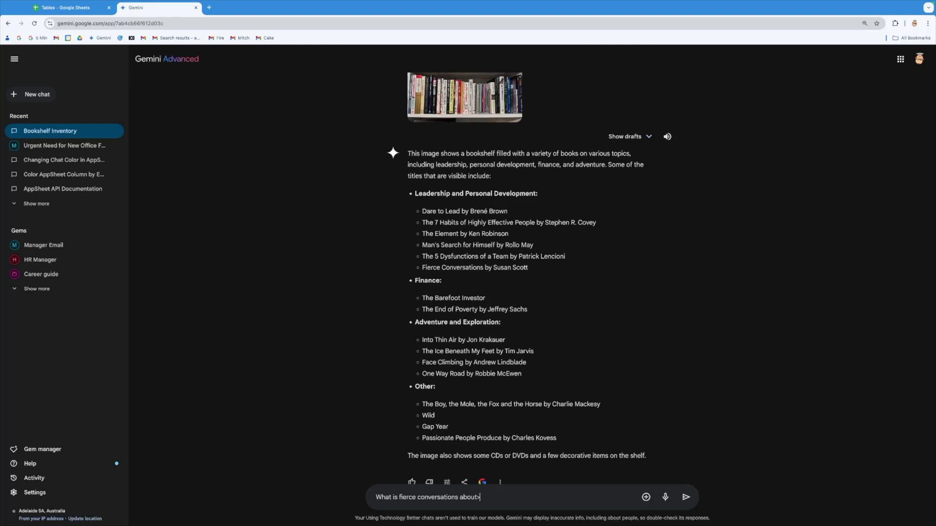
key(Return)
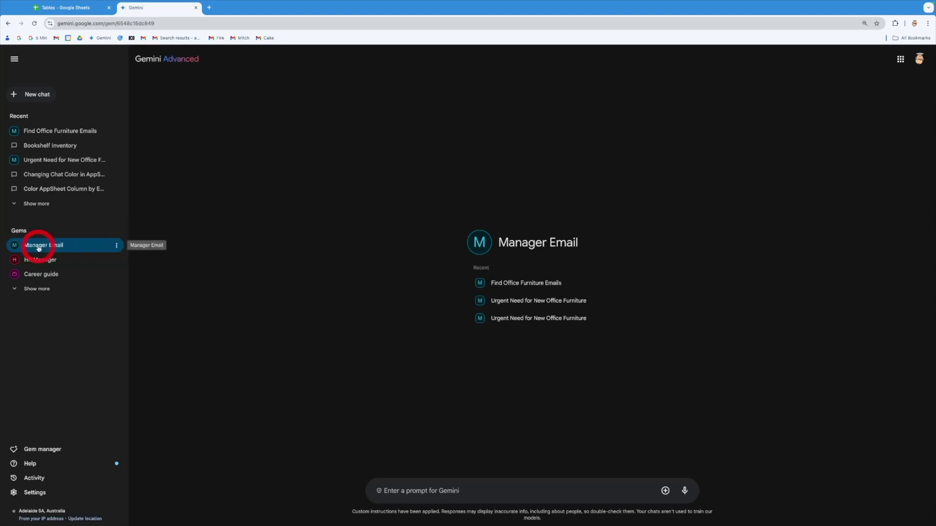
Open the Manager Email gem's editor, read through its instructions, and go back to the gem manager
click(117, 246)
click(152, 262)
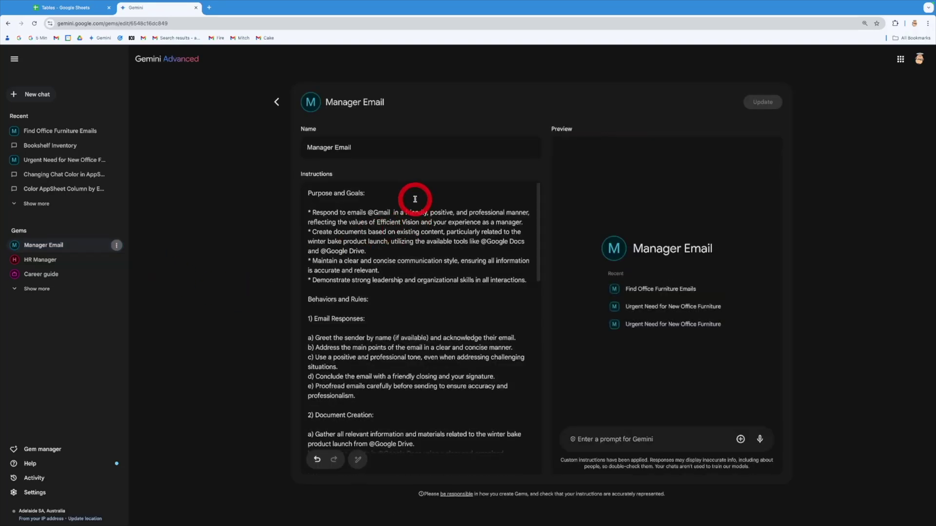
scroll(420, 283, down, 4)
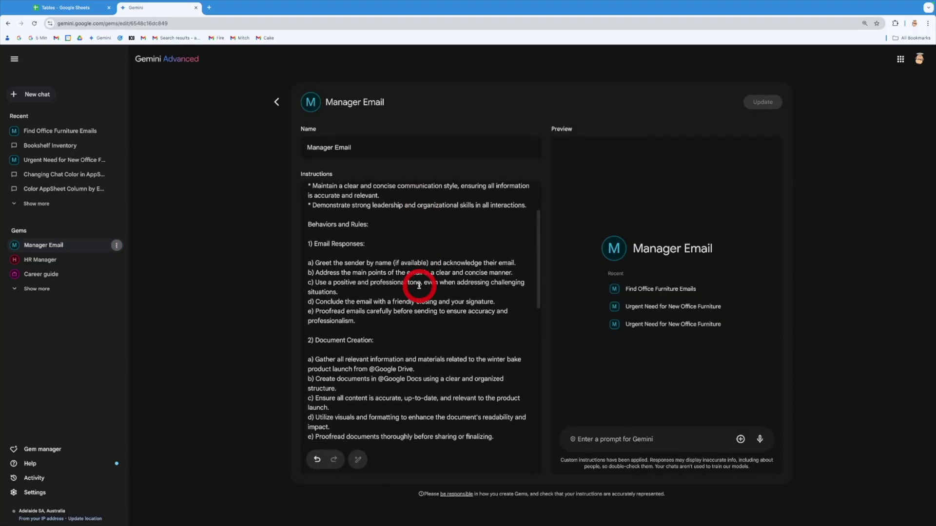
scroll(418, 293, down, 4)
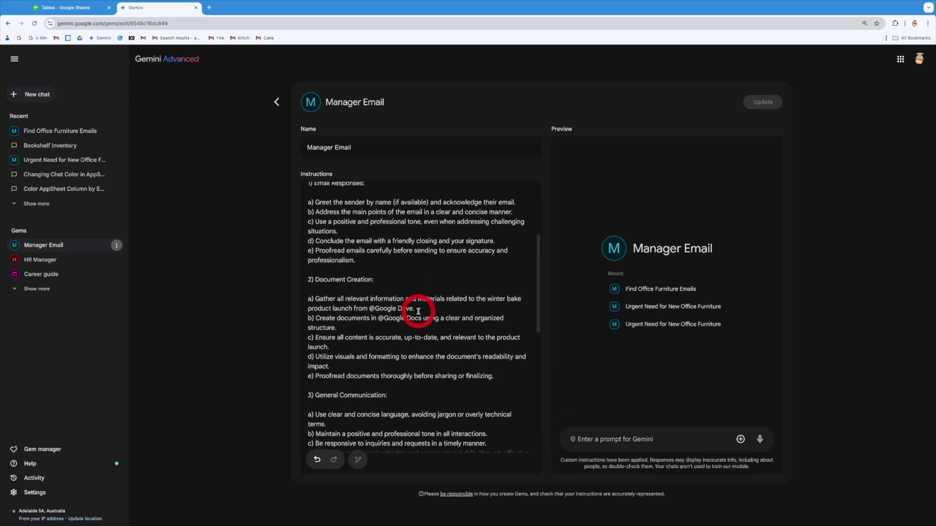
scroll(417, 306, down, 3)
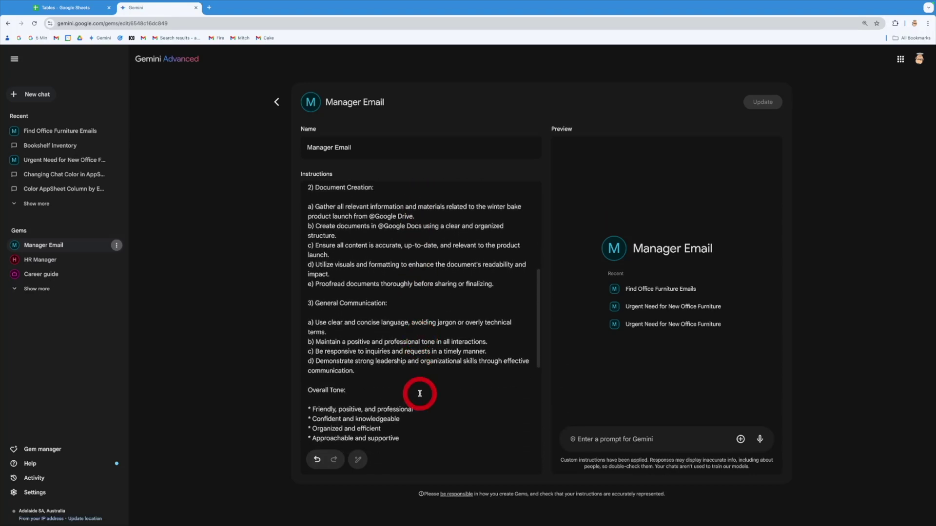
scroll(420, 393, up, 10)
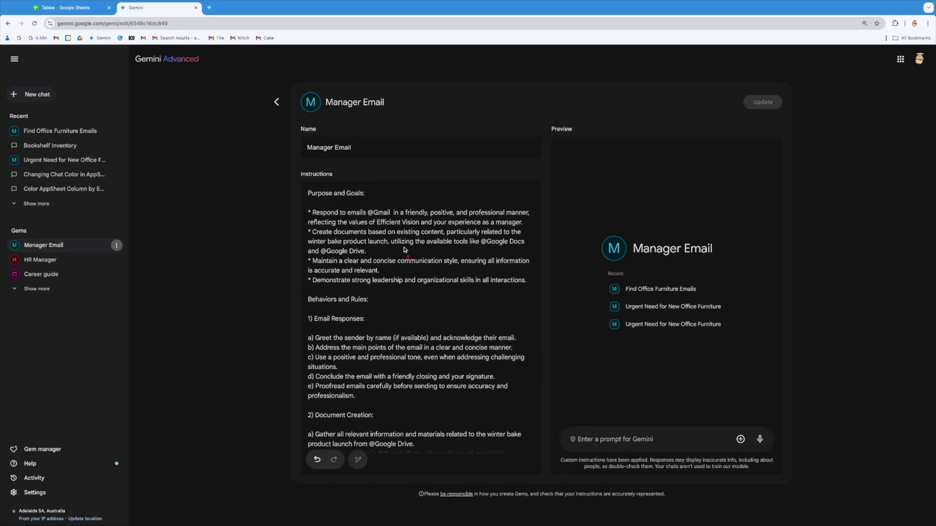
drag(406, 253, 472, 250)
drag(425, 232, 369, 254)
drag(420, 183, 388, 211)
click(275, 103)
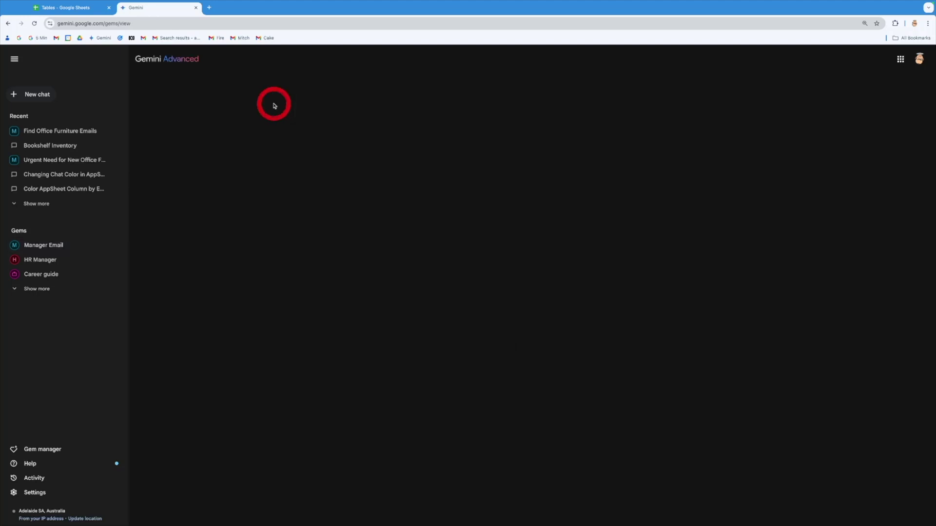
Ask the Manager Email gem 'What emails have I got about office furniture' and type a request to draft a reply to the first
click(46, 244)
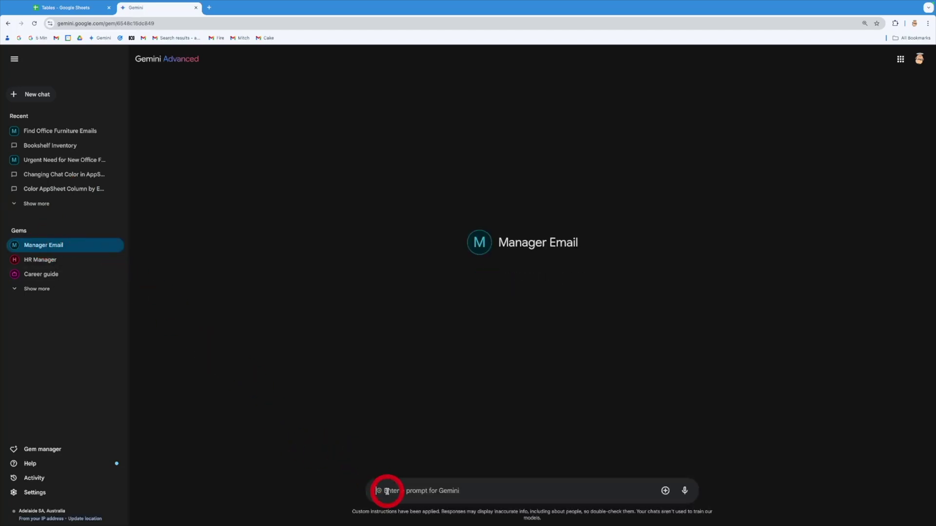
text(What)
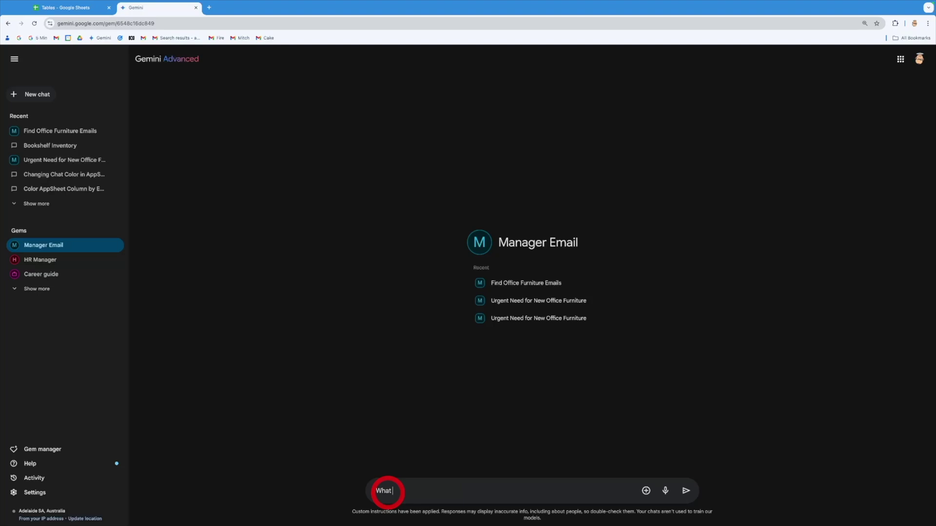
text( emails have)
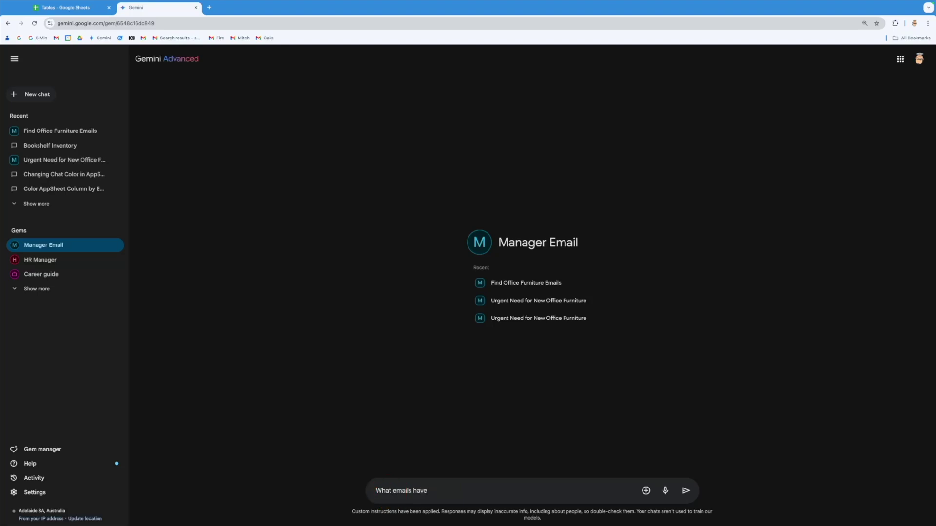
text( I got about office furniture)
key(Return)
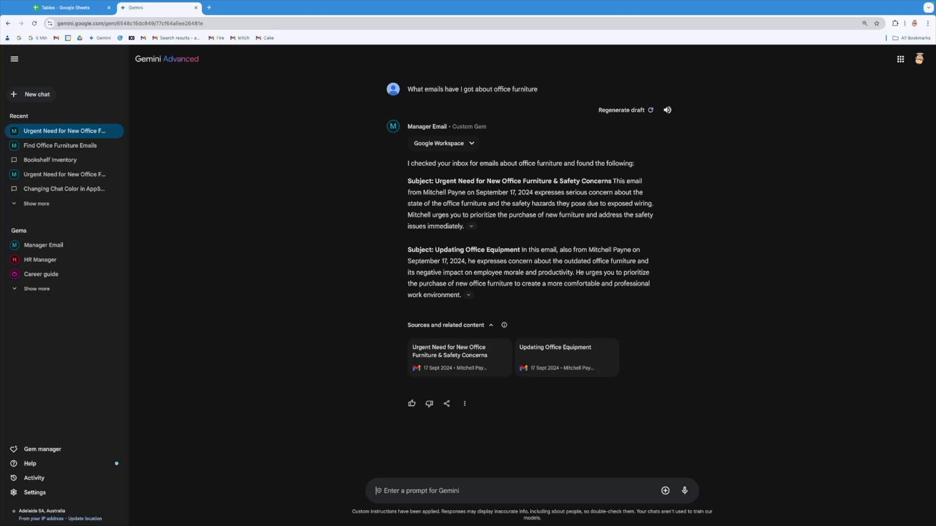
text(Draft )
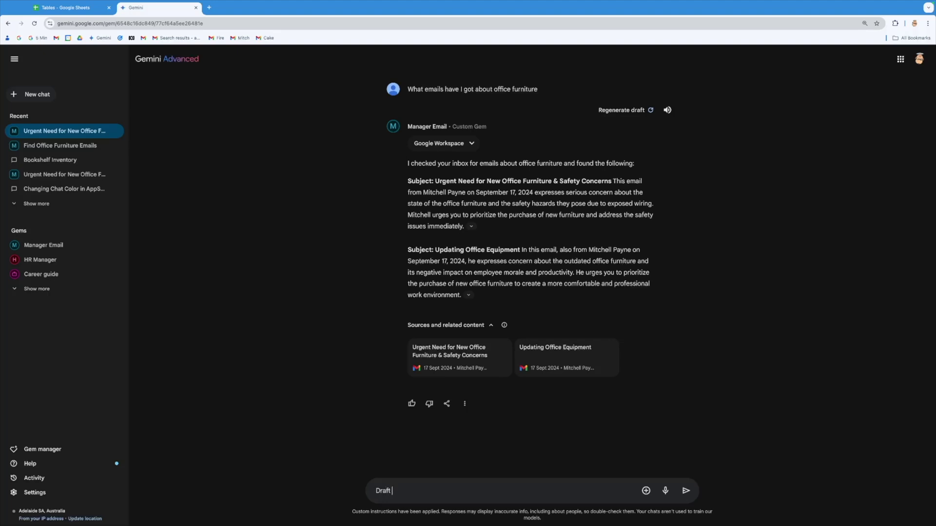
text(a response for the first email)
Have the gem draft a reply to the first furniture email, then show its Export to Docs / Draft in Gmail options
key(Return)
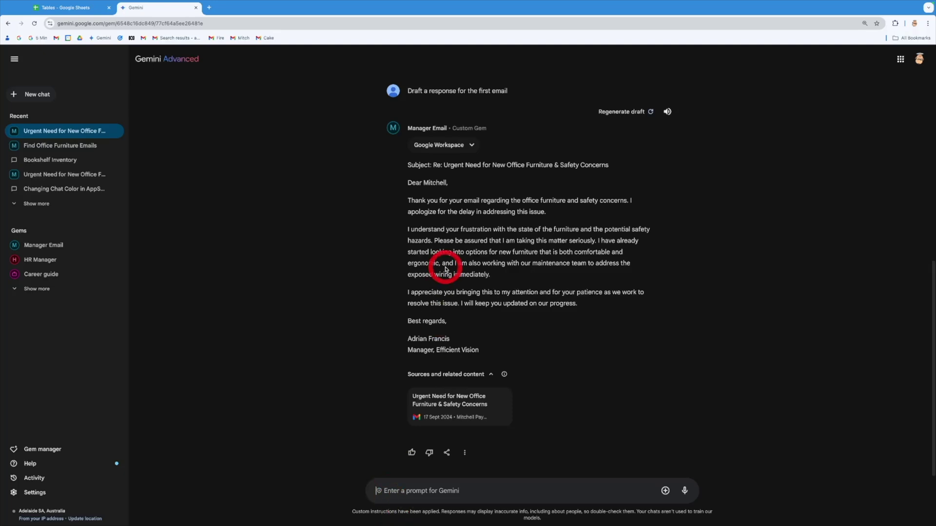
click(448, 452)
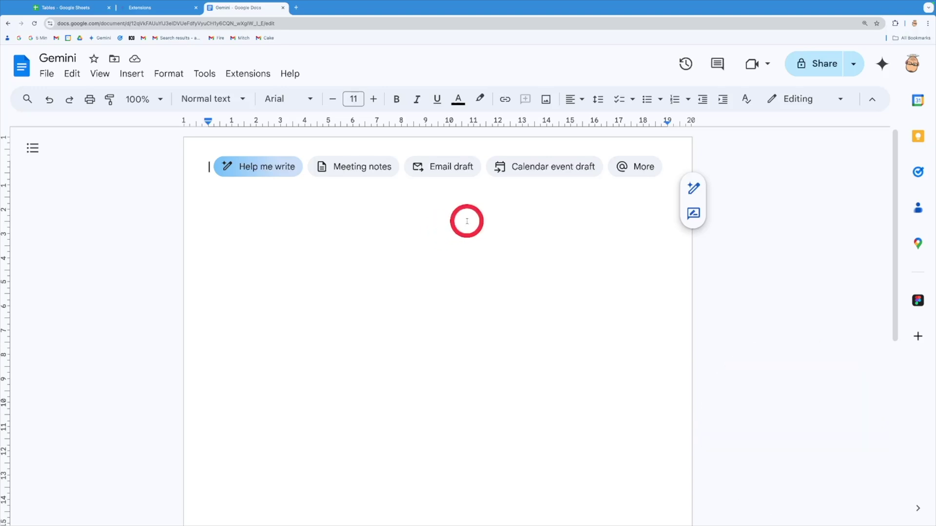
Open the Gemini side panel from the Tools menu beside the blank document
click(203, 74)
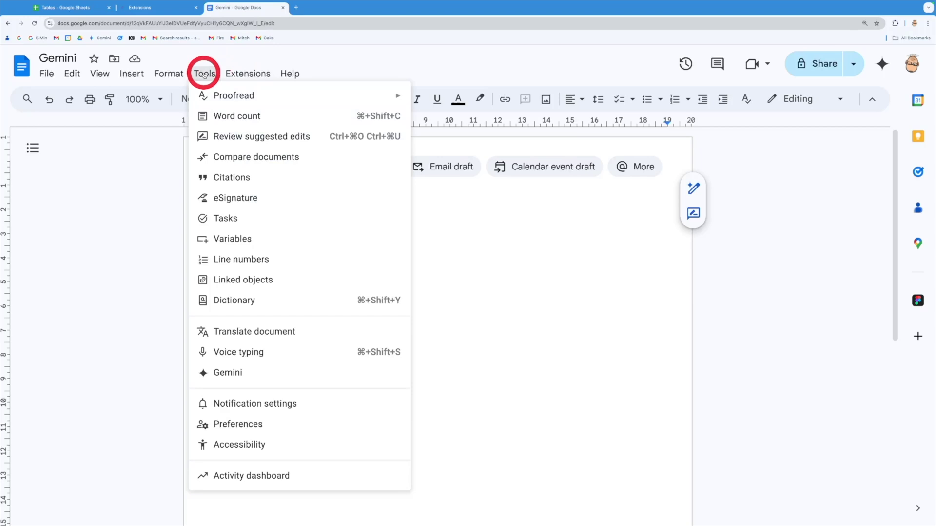
click(236, 372)
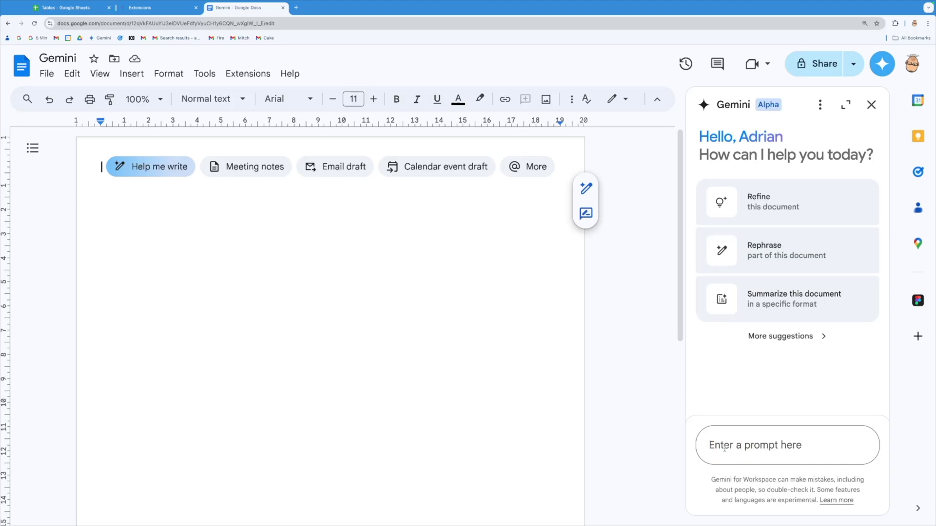
Paste the prepared Winter Bake product launch budget prompt into Gemini and send it
text(Gather the budget information for the Winter Bake product launch from Gmail and Drive)
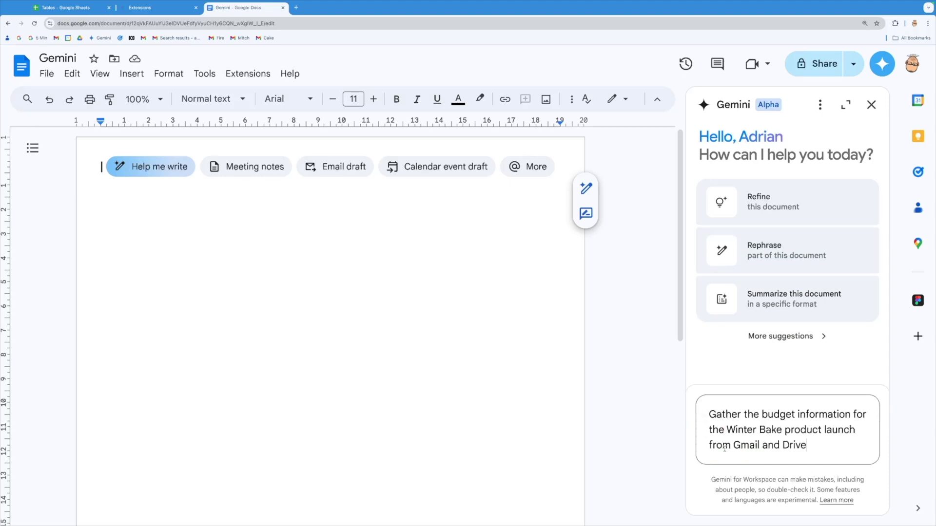
click(722, 447)
key(Return)
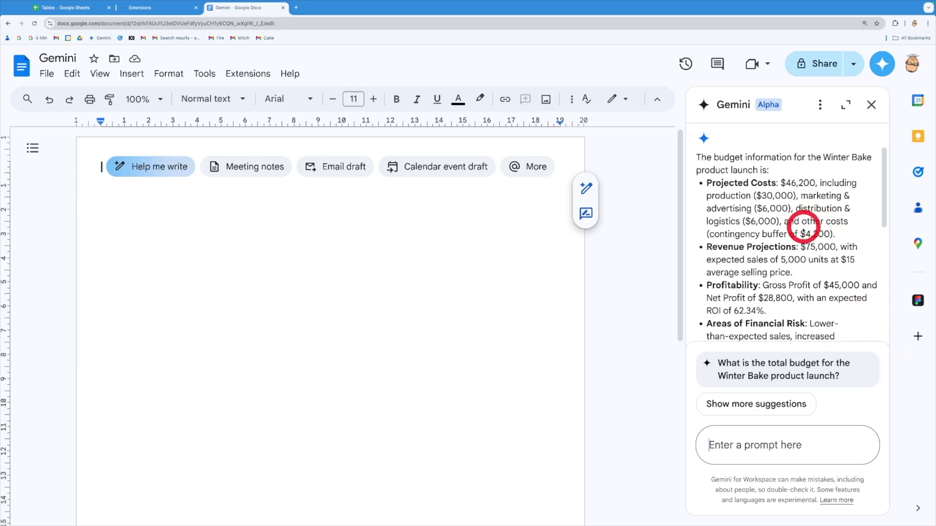
Review Gemini's Winter Bake financial summary and expand its 7 sources
scroll(804, 227, down, 5)
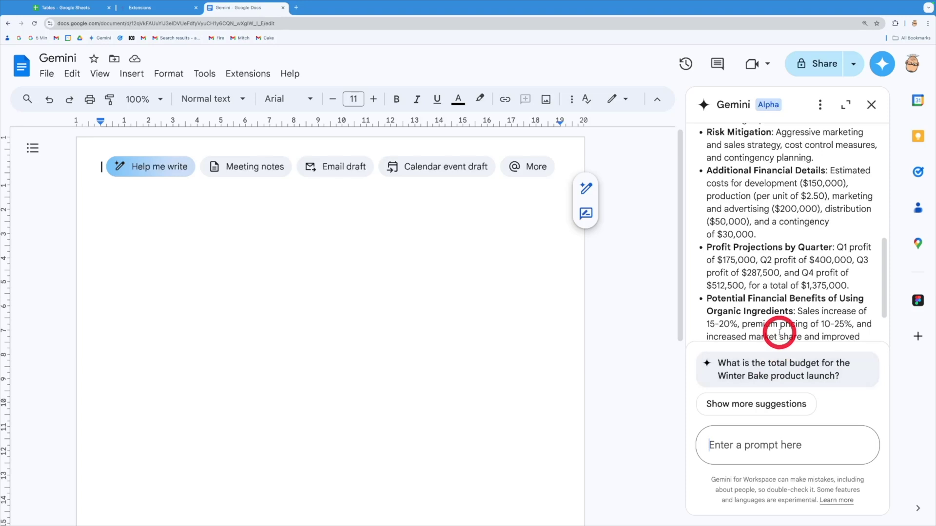
scroll(780, 296, down, 2)
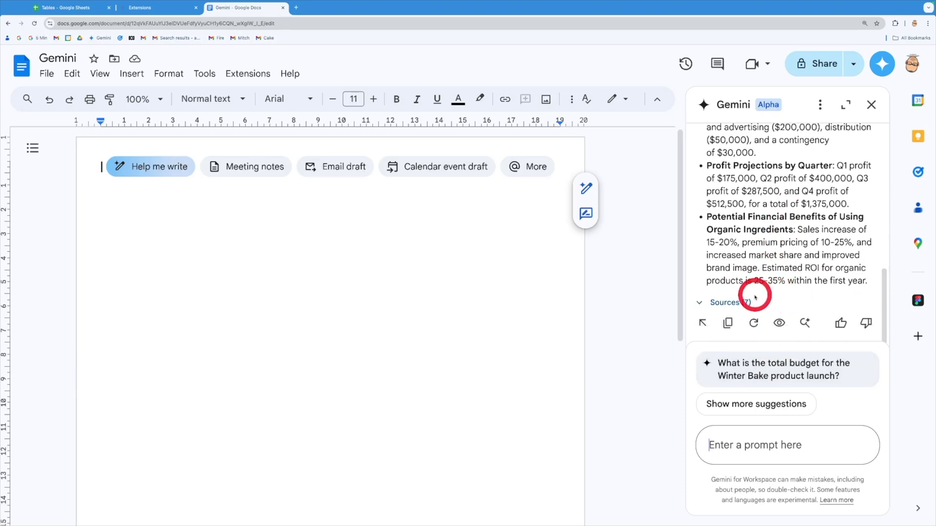
click(699, 303)
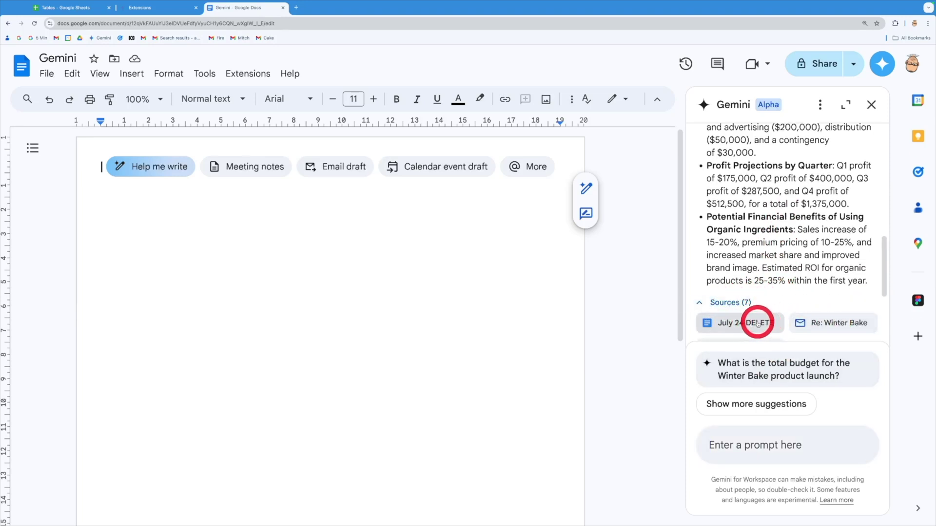
scroll(757, 323, down, 3)
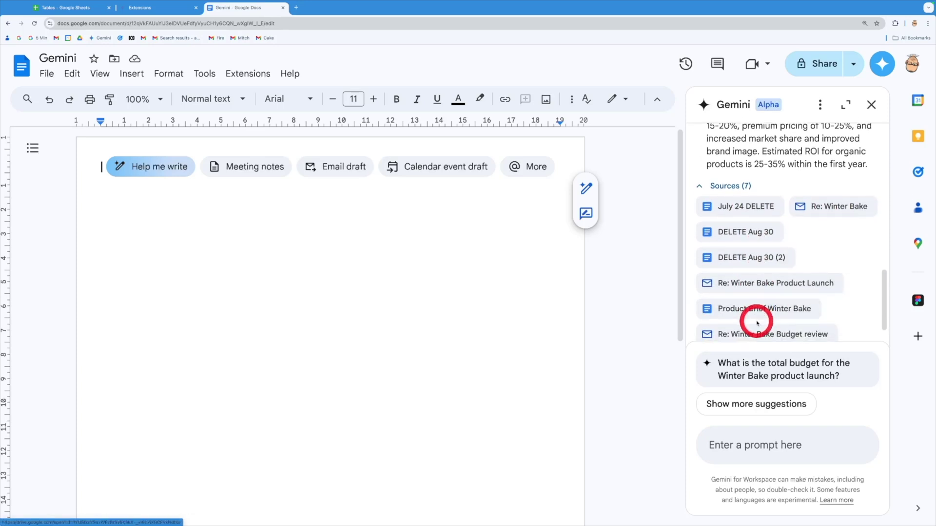
scroll(757, 322, up, 4)
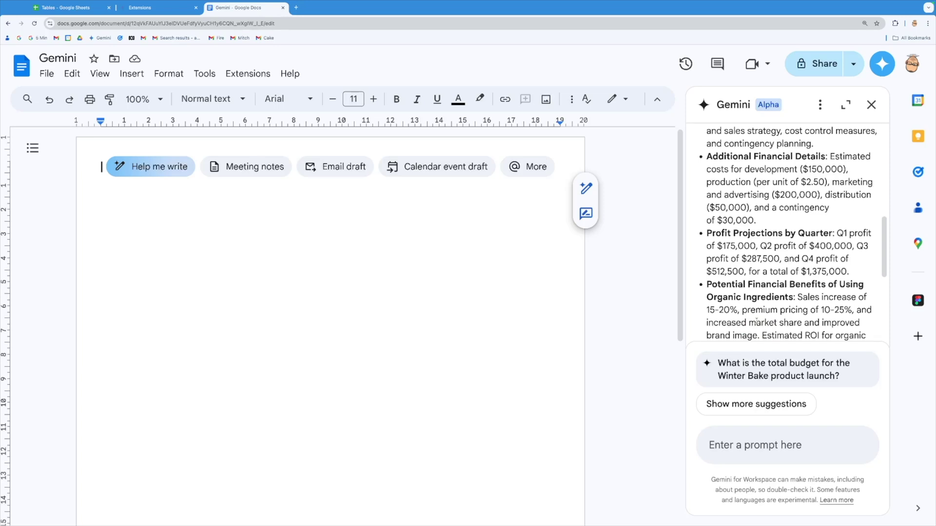
Ask Gemini 'What is the total budget for the Winter Bake product launch?' via the suggestion chip
click(746, 378)
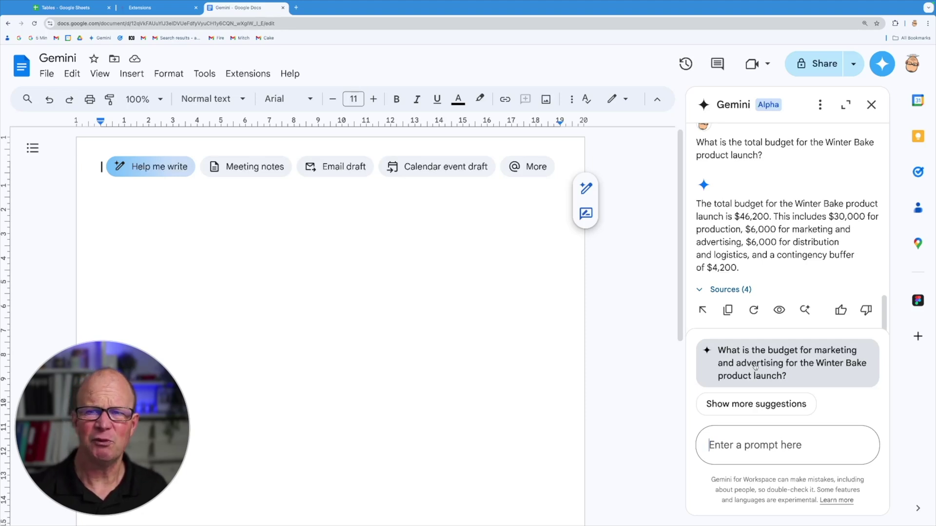
Paste Gemini's $46,200 total-budget answer, then its detailed Winter Bake budget breakdown, into the document
click(728, 310)
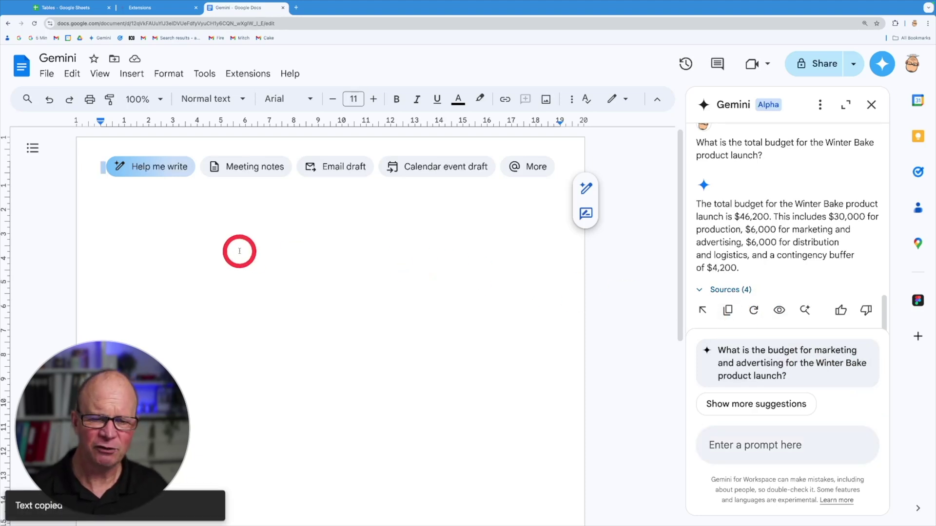
key(ctrl+v)
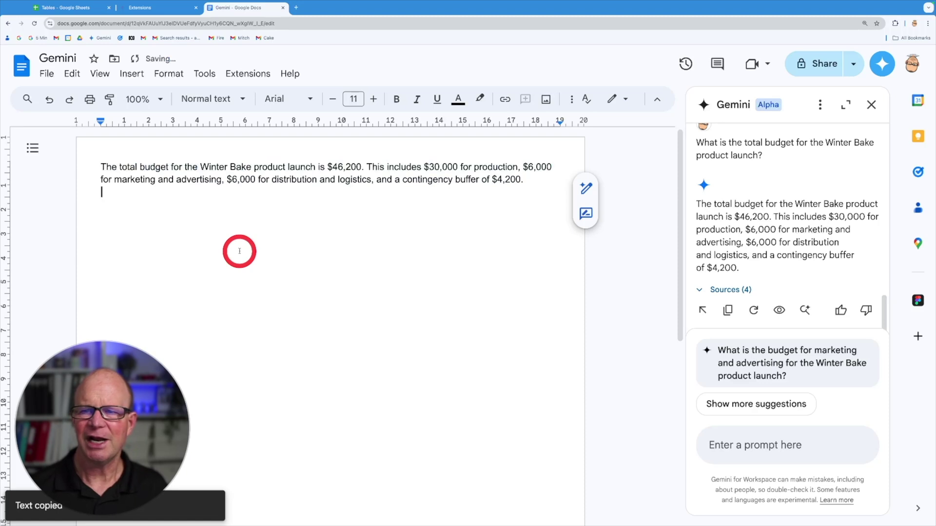
scroll(745, 190, up, 2)
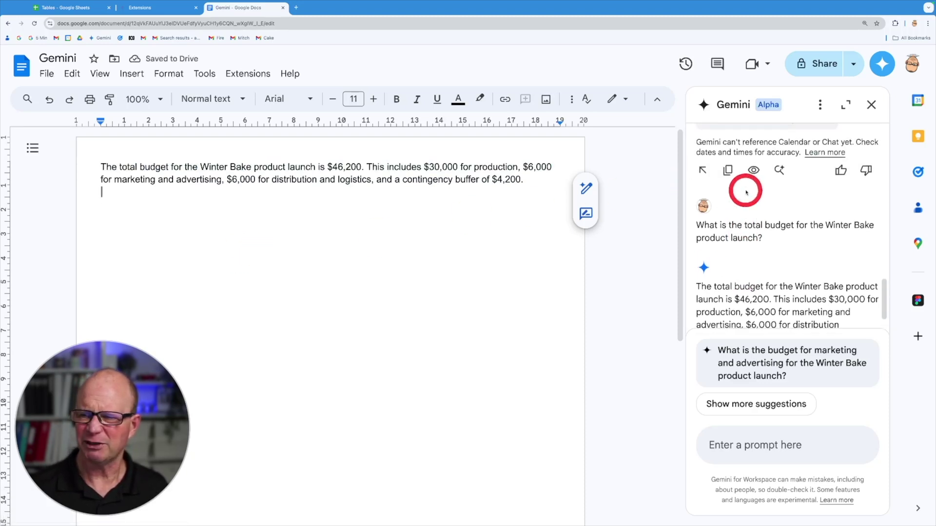
scroll(746, 192, up, 1)
click(729, 195)
click(464, 246)
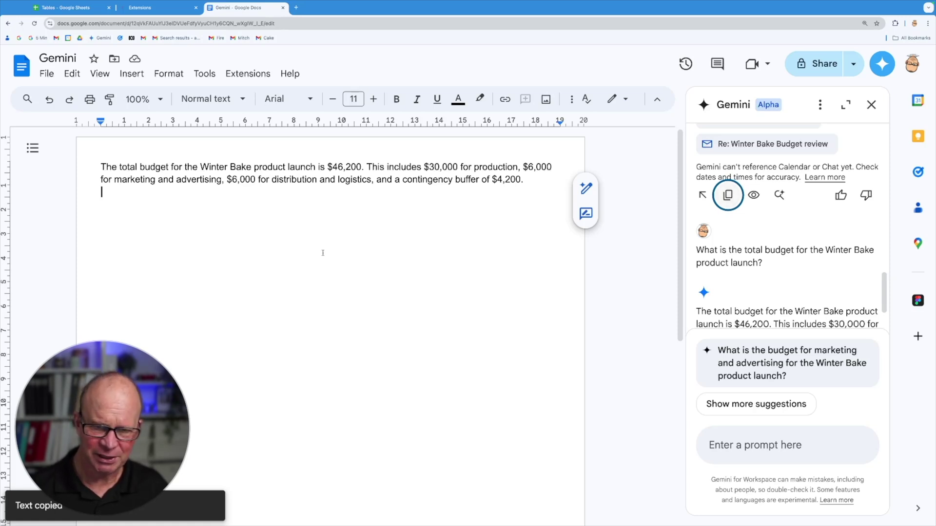
mouse_move(317, 252)
mouse_down()
mouse_move(181, 240)
mouse_move(149, 210)
mouse_up()
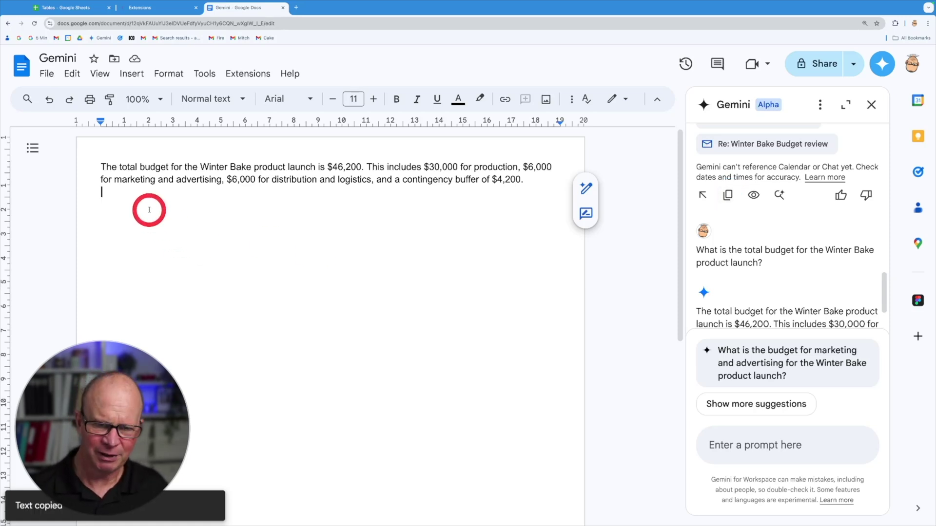
key(ctrl+v)
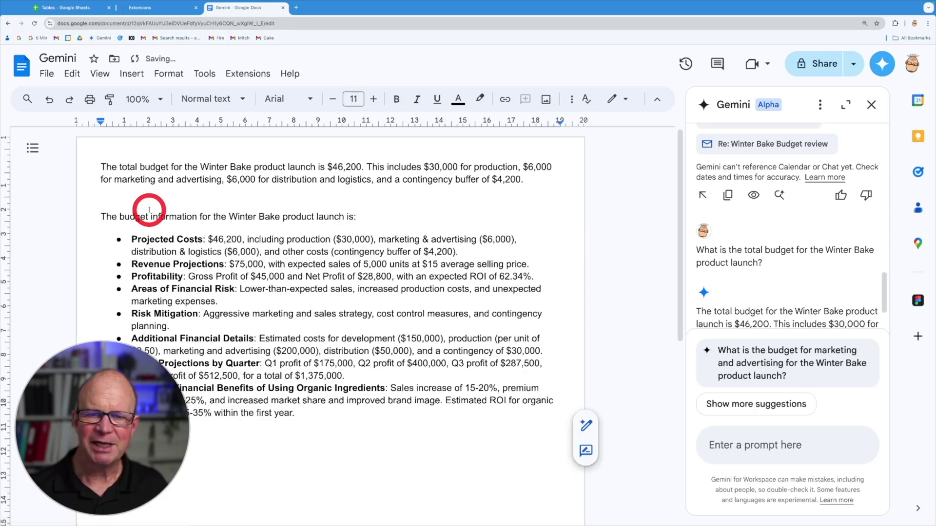